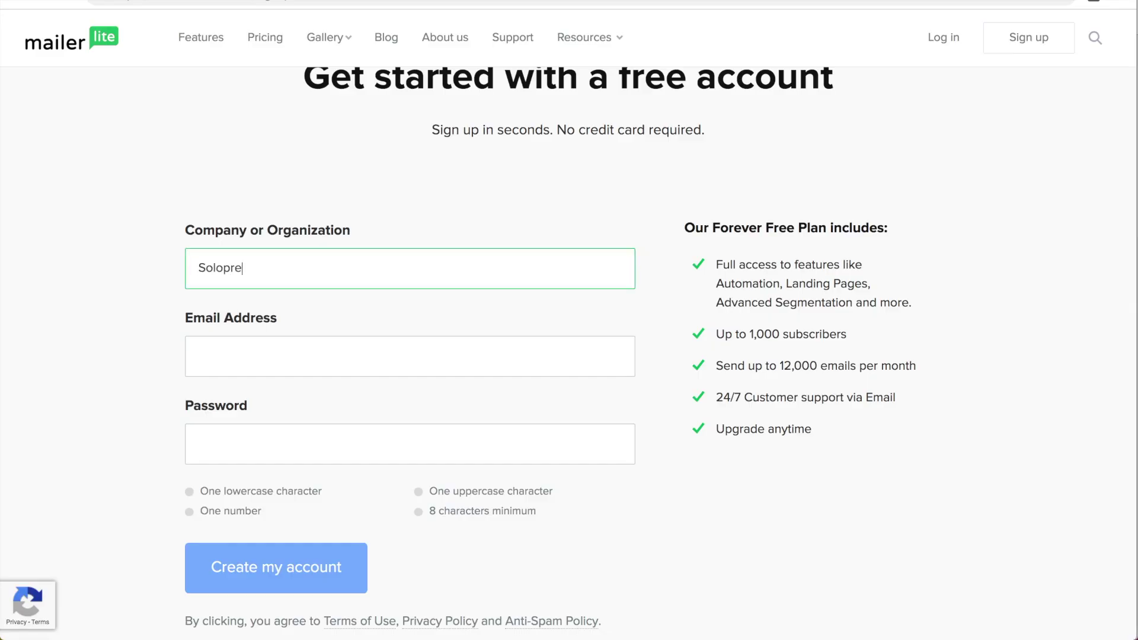
# Step: Enter the account name and e-mail address in the MailerLite signup form
pyautogui.write('neur Sidekick')
pyautogui.press('Tab')
pyautogui.press('Tab')
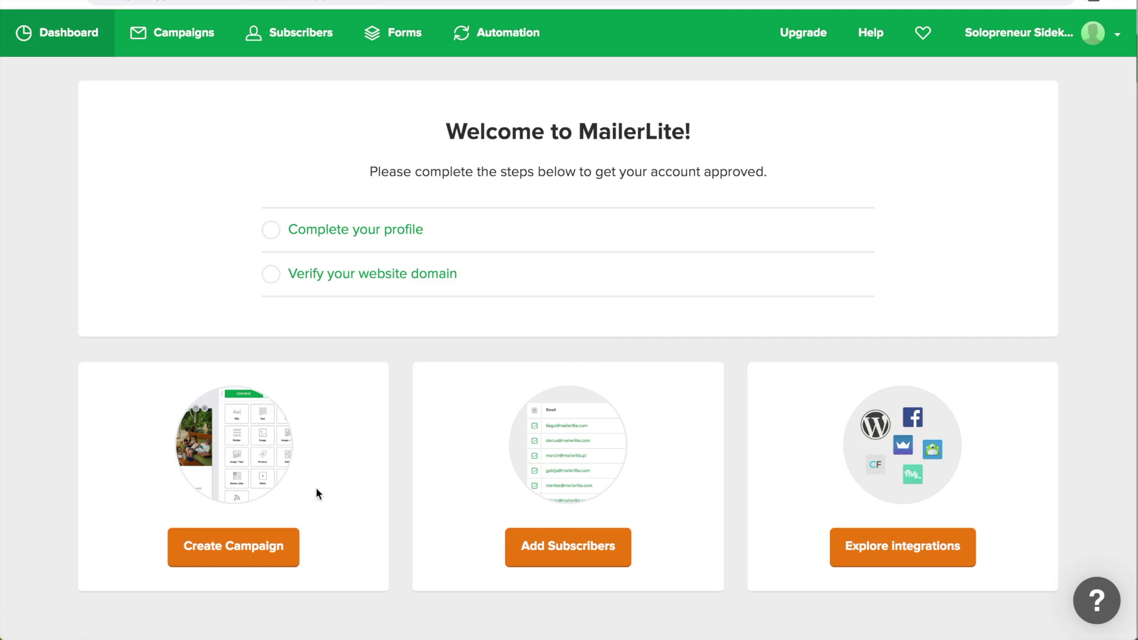
# Step: Start a regular campaign with subject 'Hey! I'm reviewing you guys!' and the sender's e-mail address
pyautogui.click(233, 550)
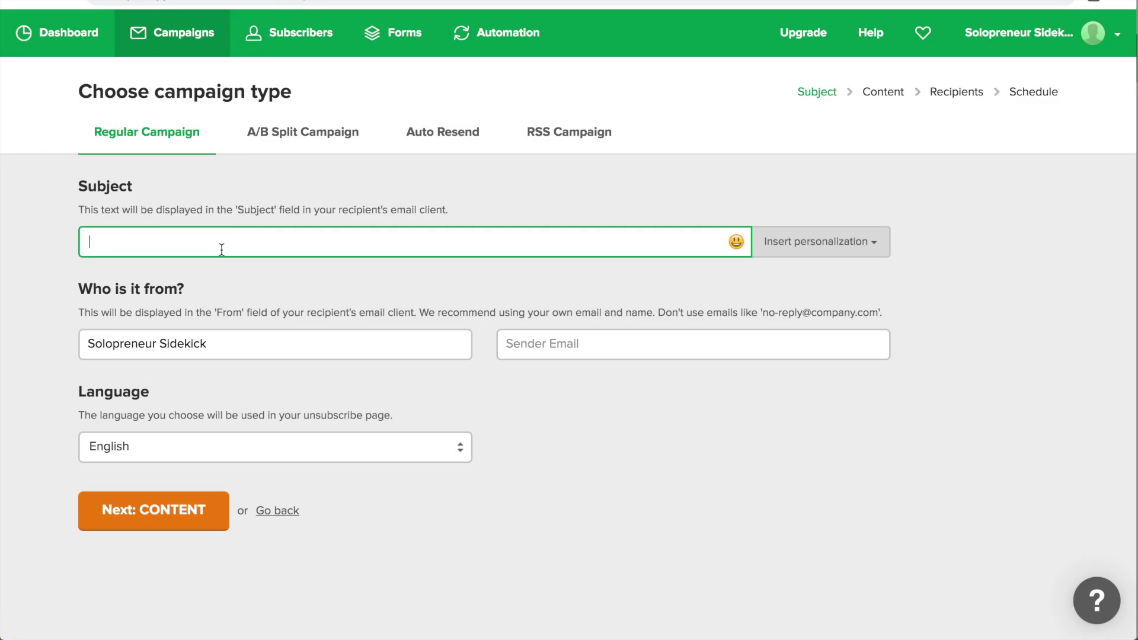
pyautogui.write("Hey! I'm reviewing you guys!")
pyautogui.click(693, 344)
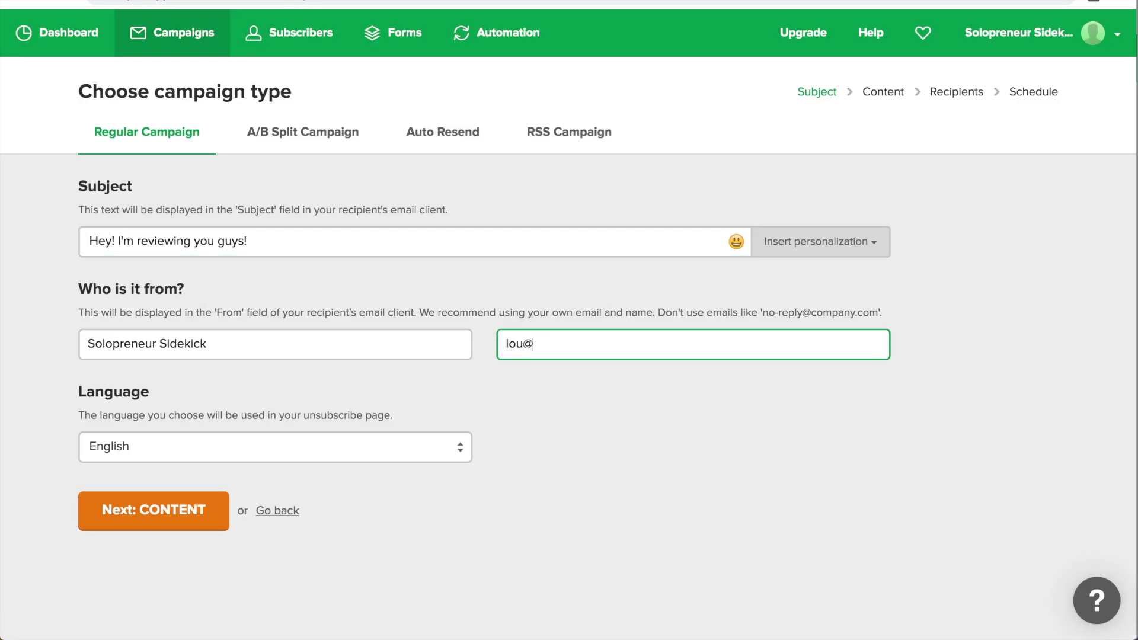
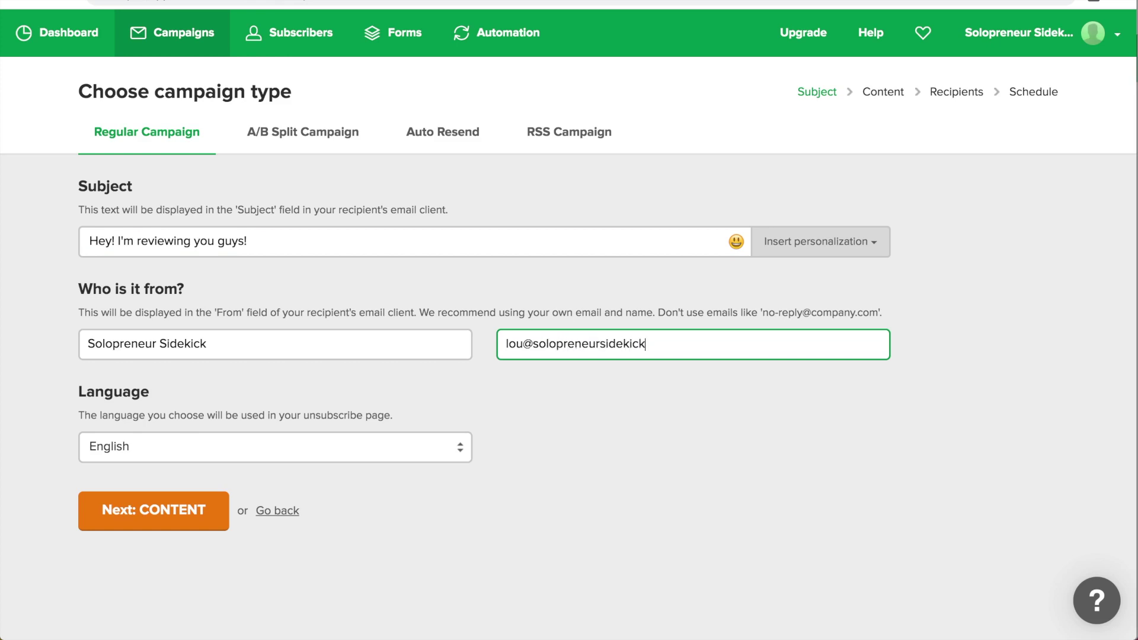
pyautogui.click(127, 522)
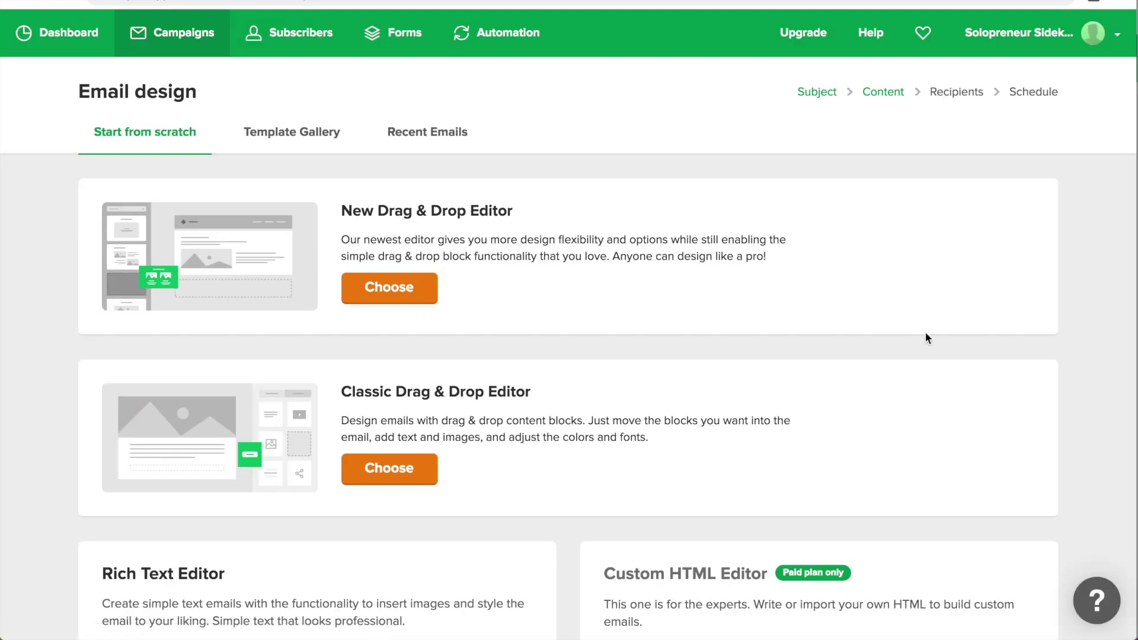
pyautogui.scroll(-3, 925, 333)
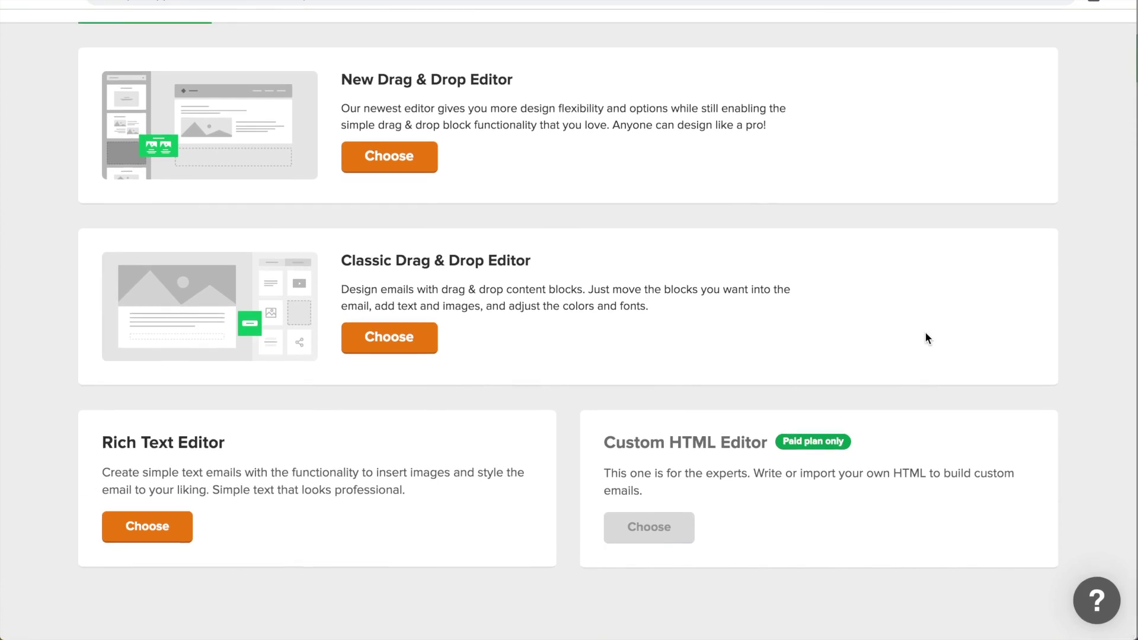
pyautogui.scroll(3, 341, 110)
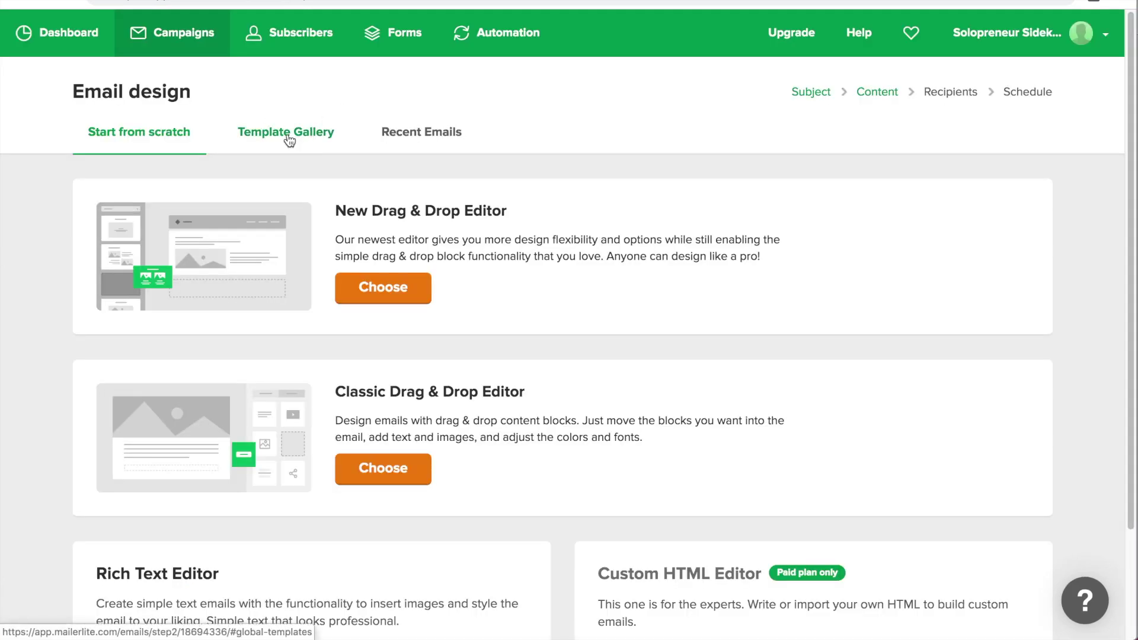
pyautogui.click(289, 138)
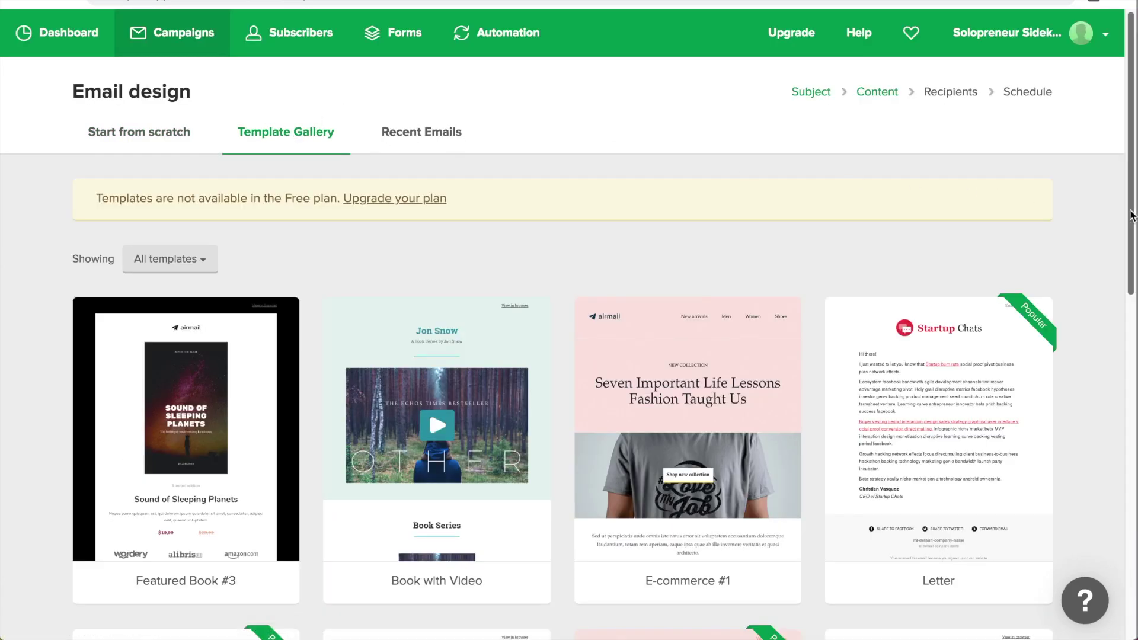
pyautogui.scroll(-2, 1111, 212)
pyautogui.scroll(-5, 1111, 211)
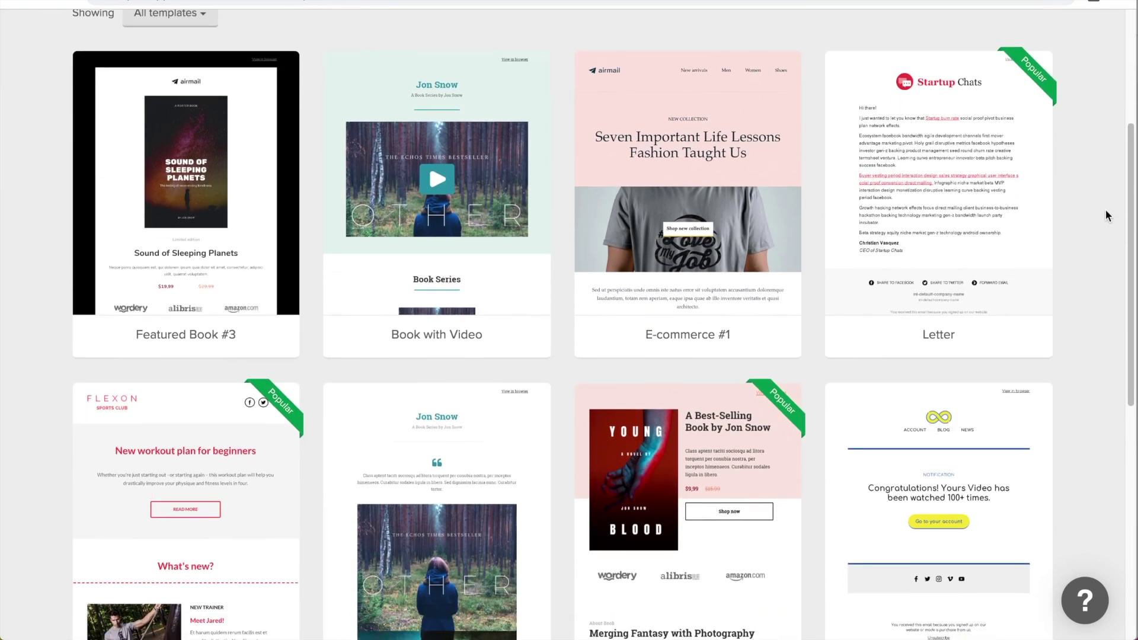
pyautogui.scroll(-10, 1106, 215)
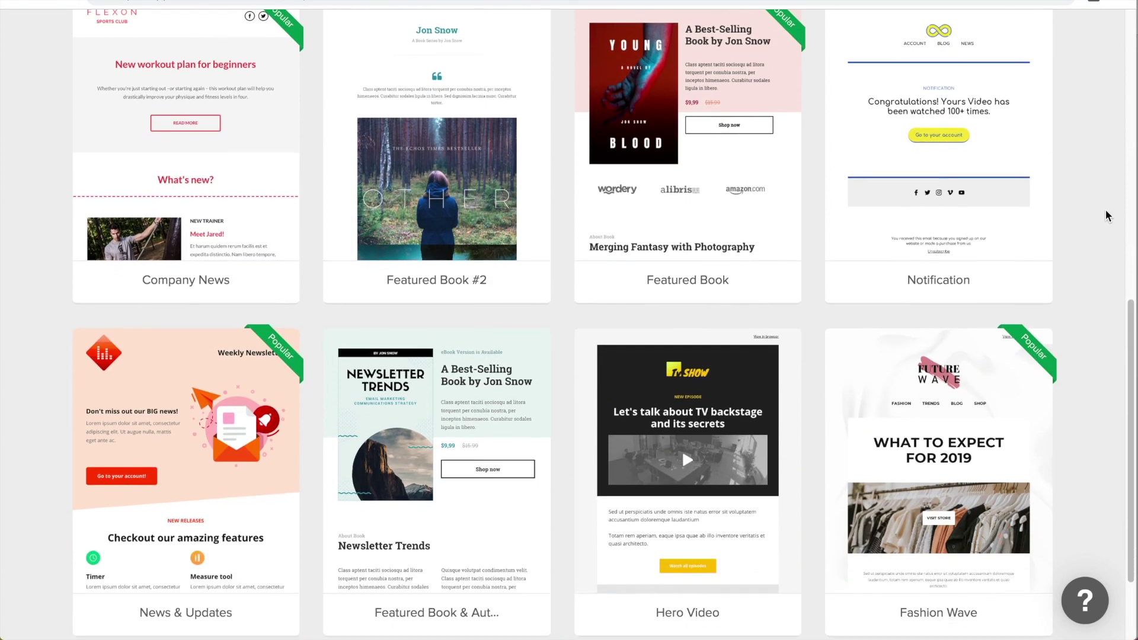
pyautogui.scroll(-3, 1106, 209)
pyautogui.scroll(3, 1106, 209)
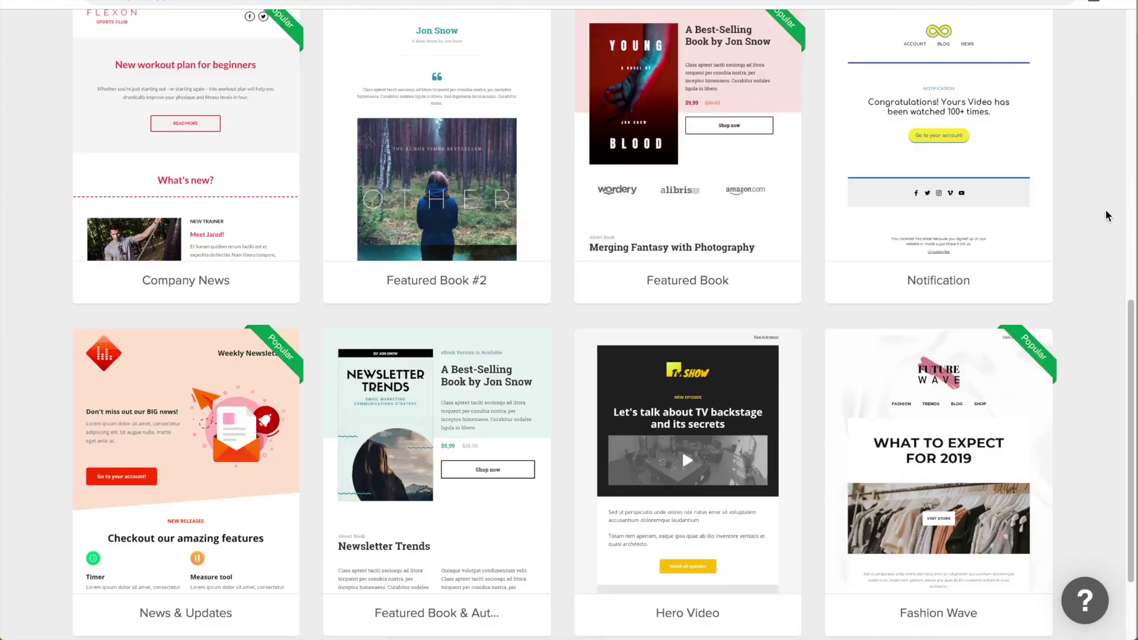
pyautogui.scroll(10, 1105, 209)
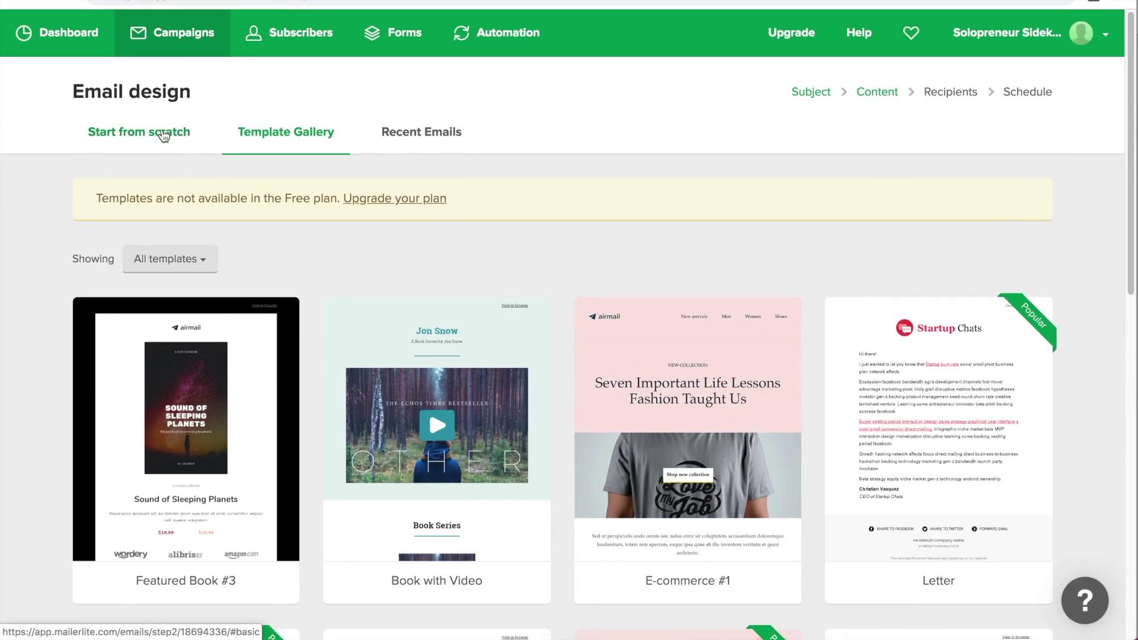
pyautogui.click(160, 135)
# Step: Choose the New Drag & Drop Editor and bring up the file manager for replacing the logo
pyautogui.click(395, 299)
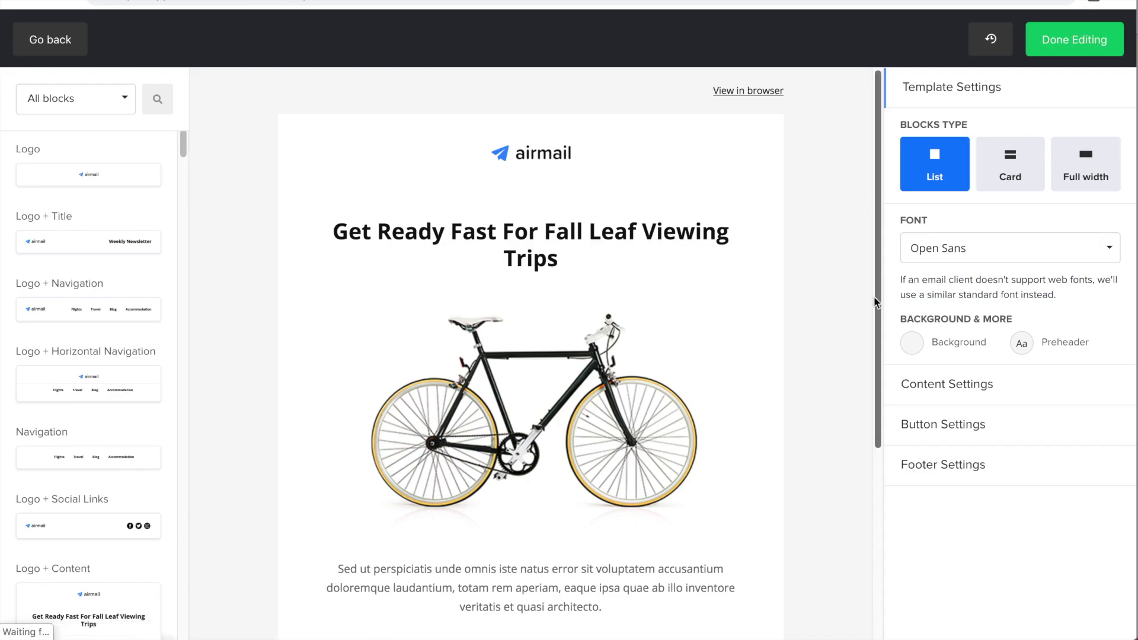
pyautogui.click(520, 157)
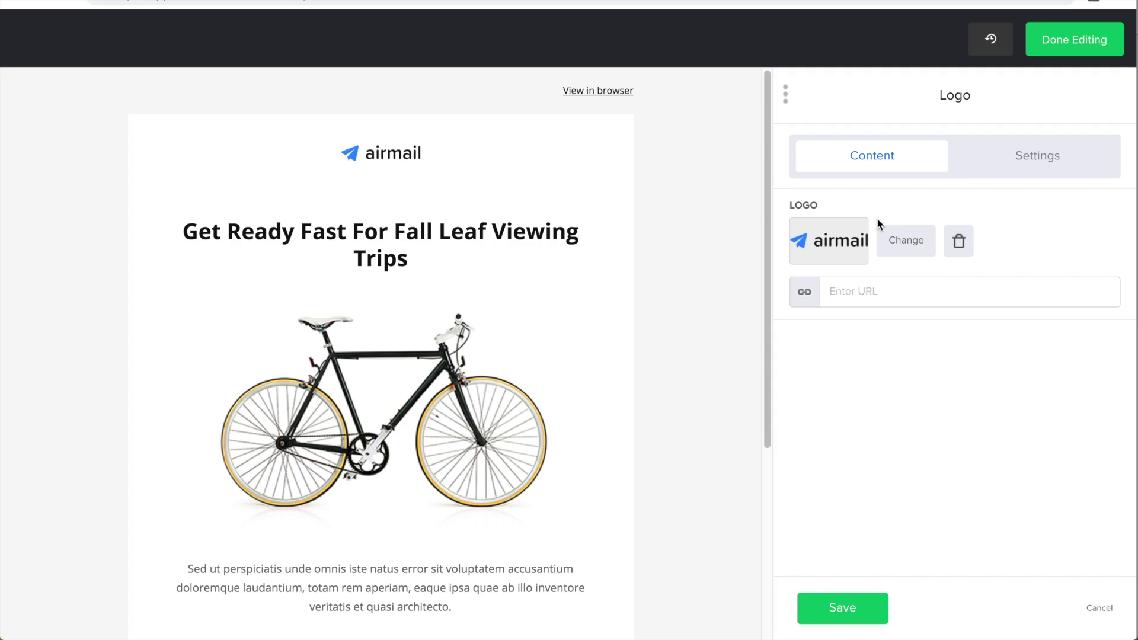
pyautogui.click(913, 244)
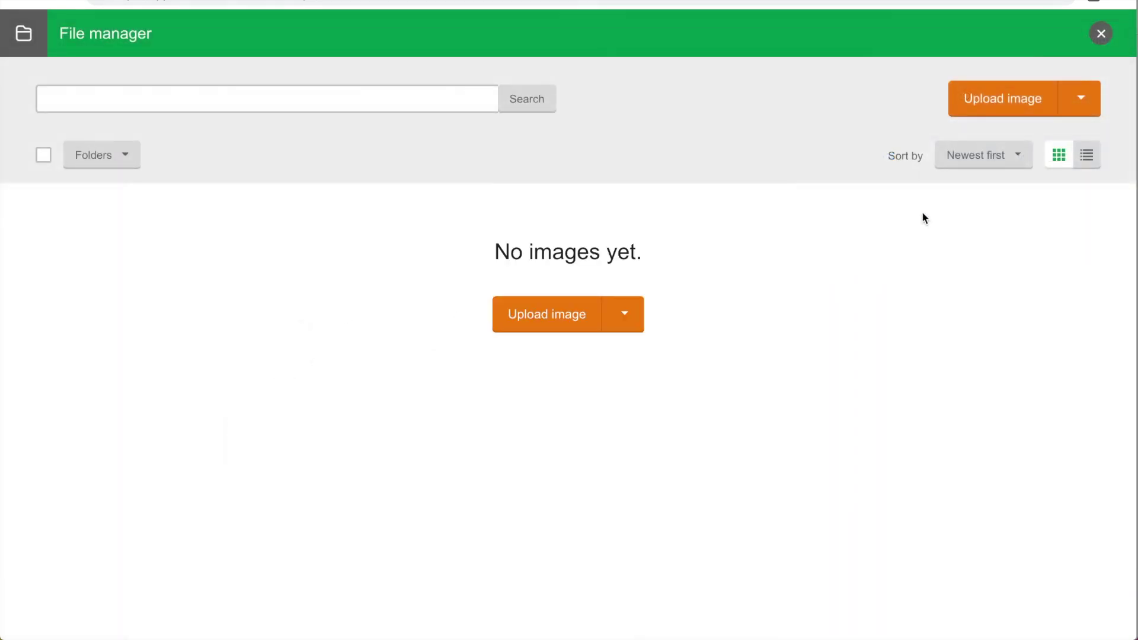
# Step: Upload Solopreneur-Sidekick-Logo.png from the computer and use it as the email's logo
pyautogui.click(533, 319)
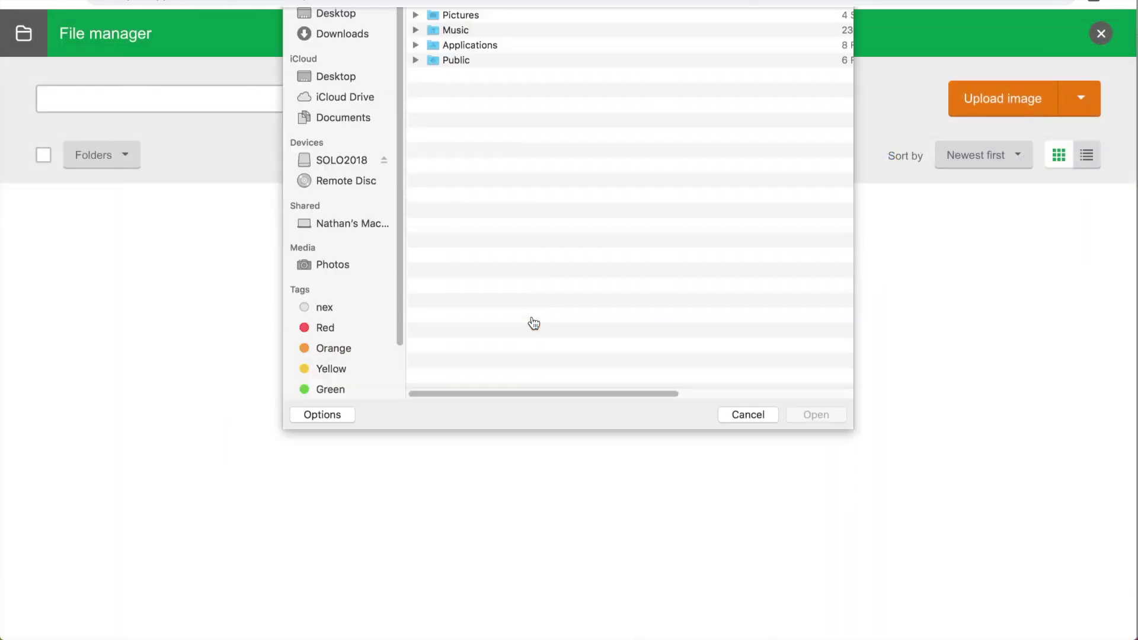
pyautogui.click(790, 22)
pyautogui.write('logo')
pyautogui.click(793, 60)
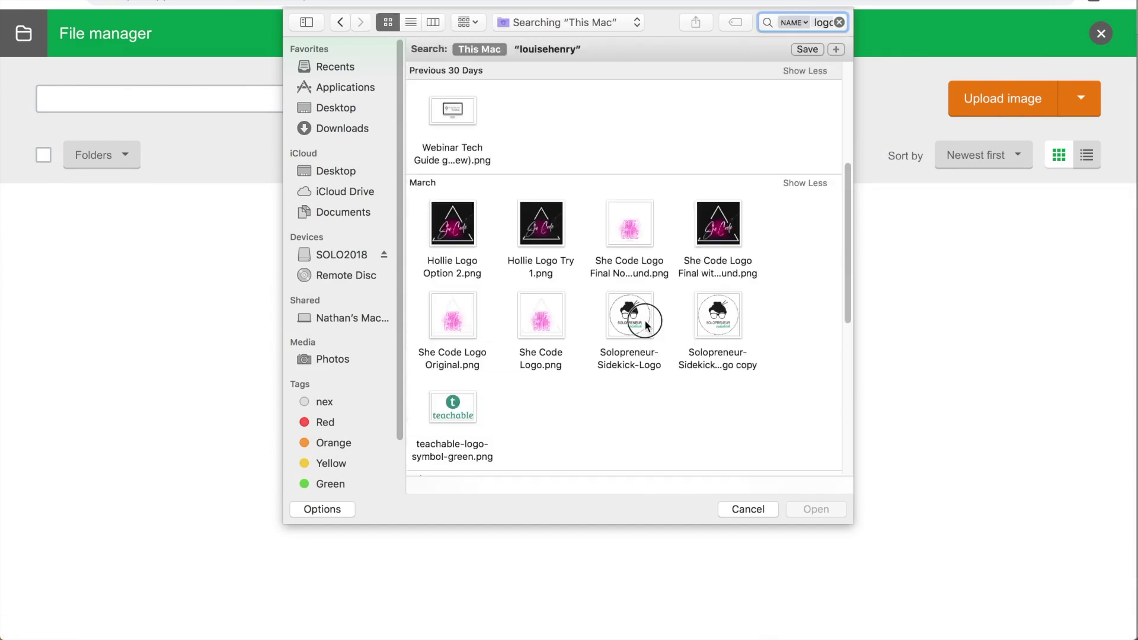
pyautogui.doubleClick(645, 320)
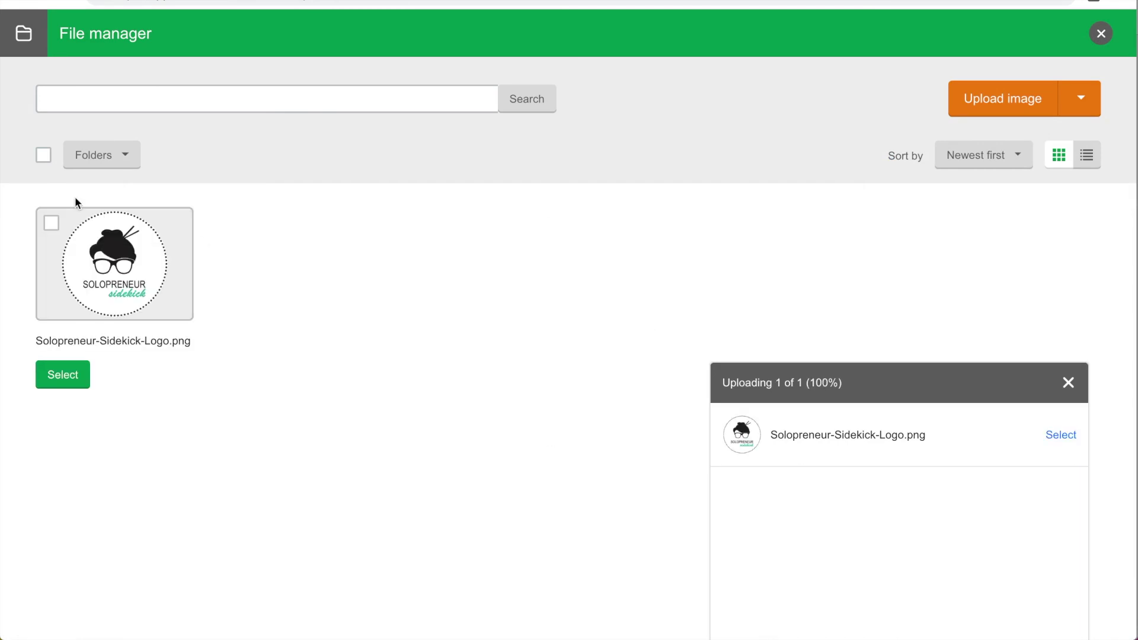
pyautogui.click(52, 223)
pyautogui.click(64, 375)
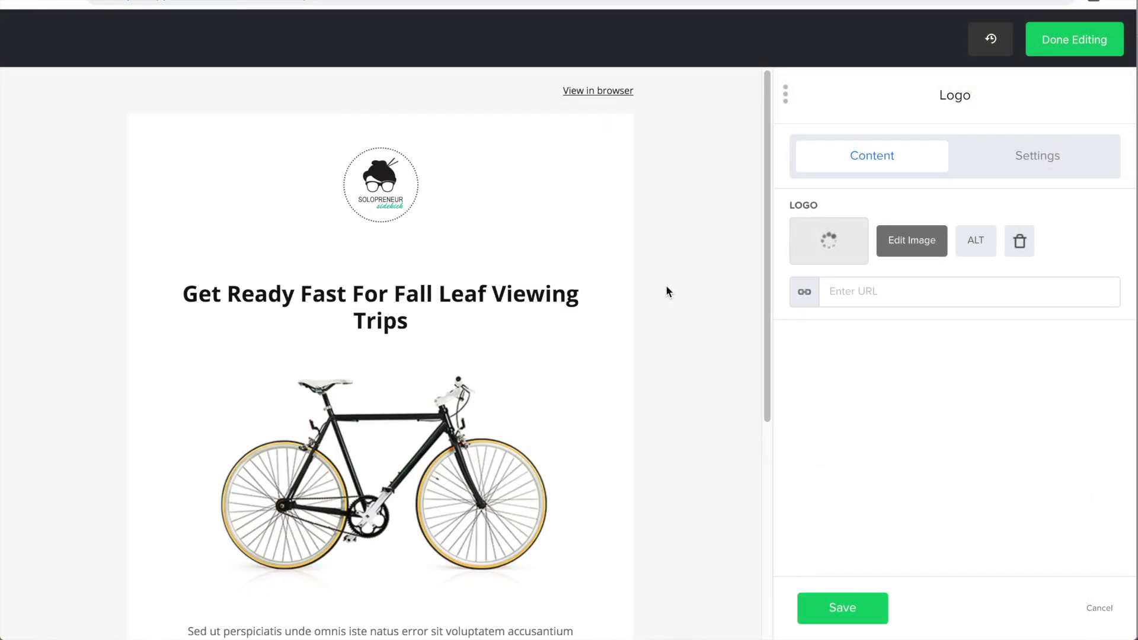
# Step: Replace the heading text with 'Change the text here'
pyautogui.click(404, 304)
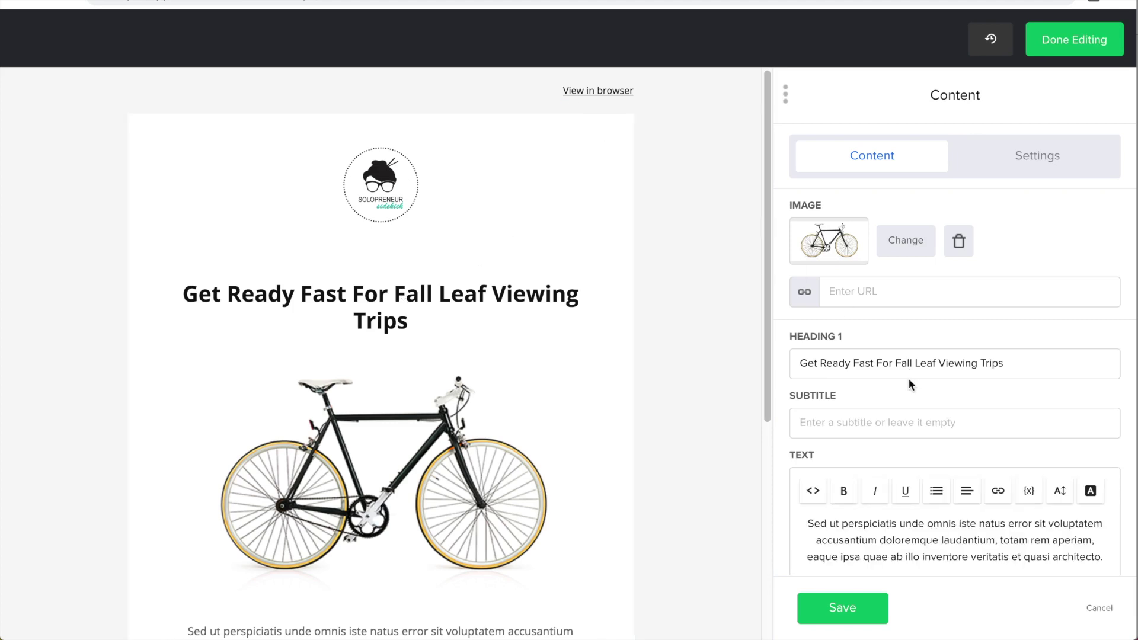
pyautogui.tripleClick(900, 357)
pyautogui.write('Change')
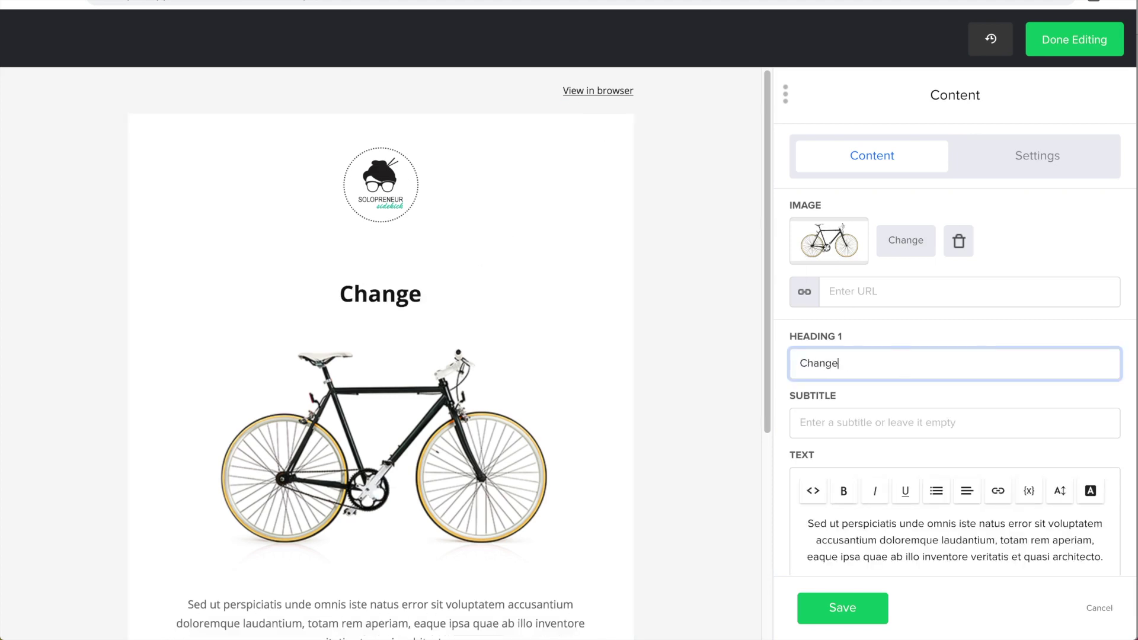
pyautogui.write(' the text ')
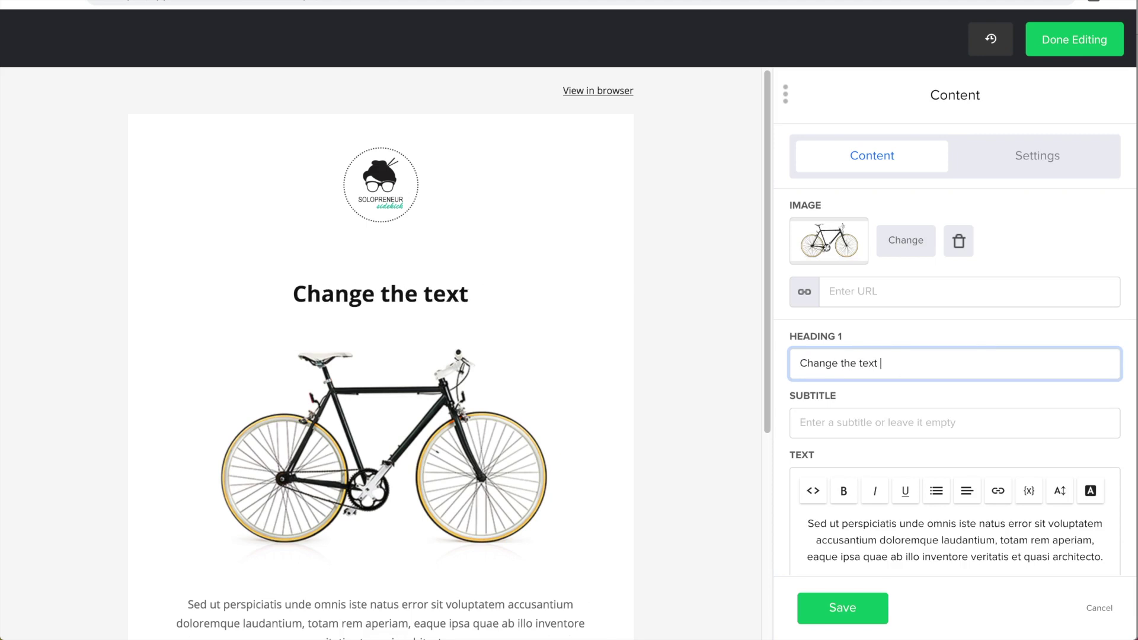
pyautogui.write('here')
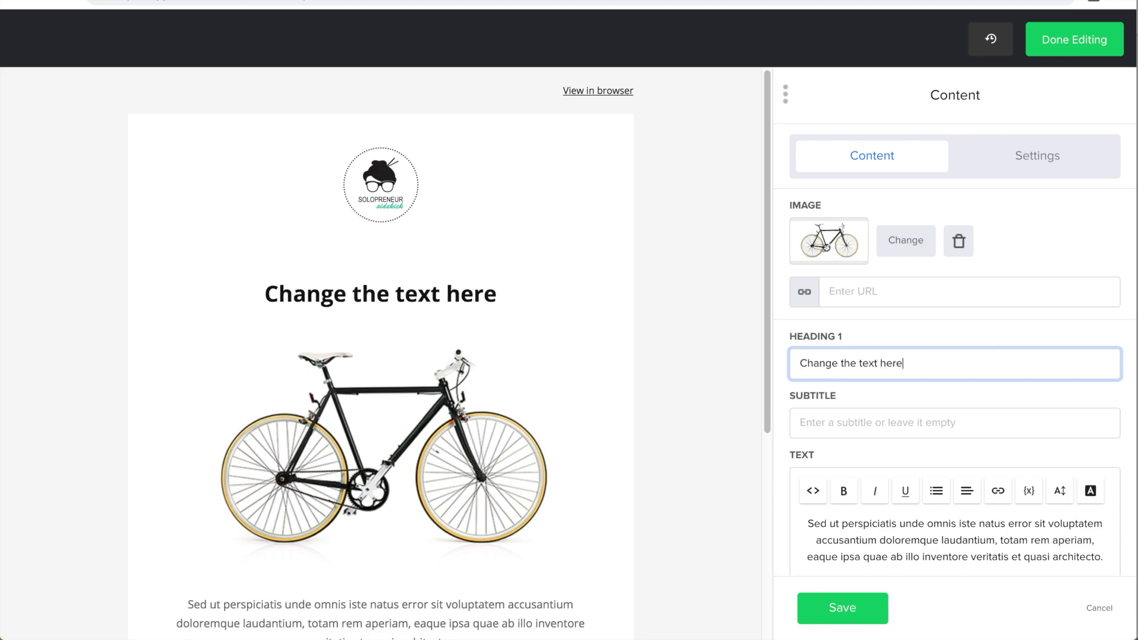
# Step: Set the Heading 1 font colour to pink #eb1778 and save the block
pyautogui.click(1025, 160)
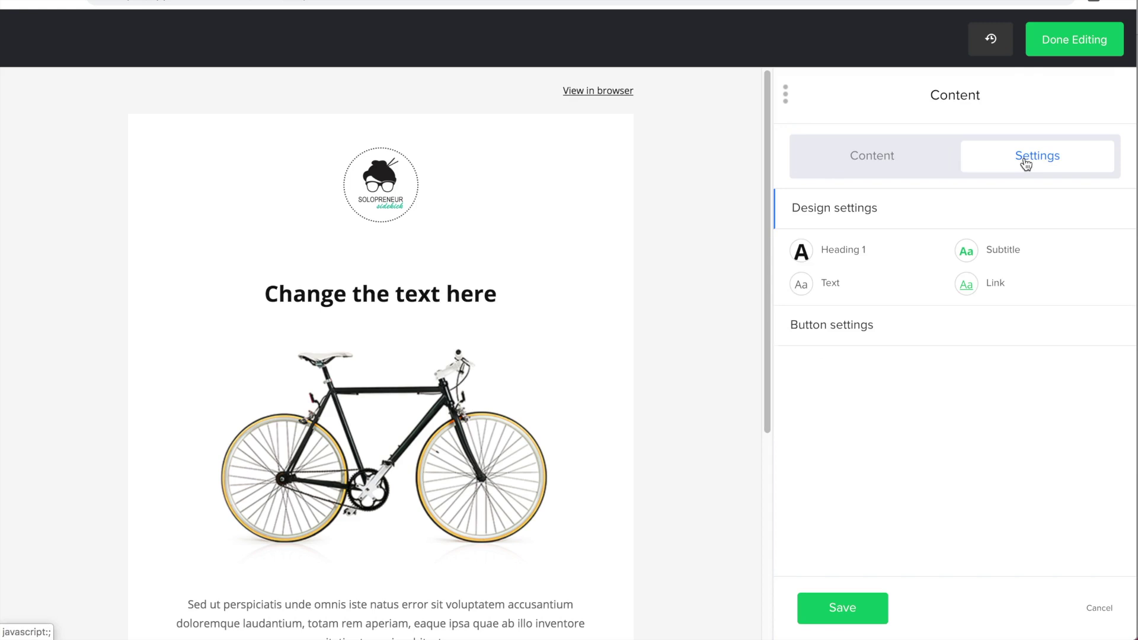
pyautogui.click(837, 251)
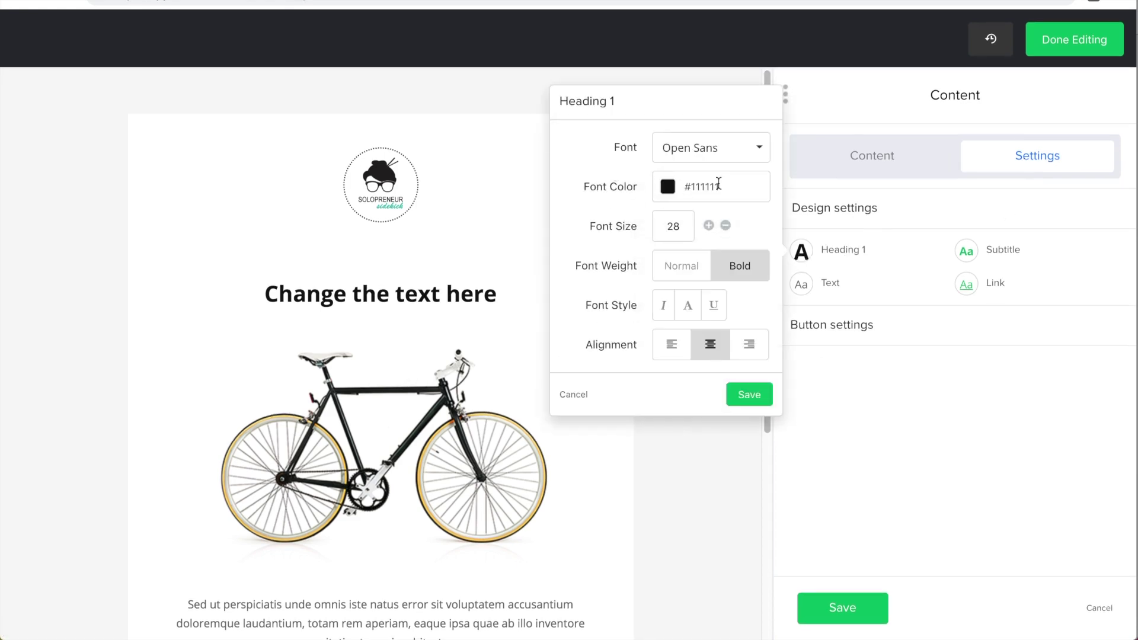
pyautogui.click(719, 185)
pyautogui.write('eb1778')
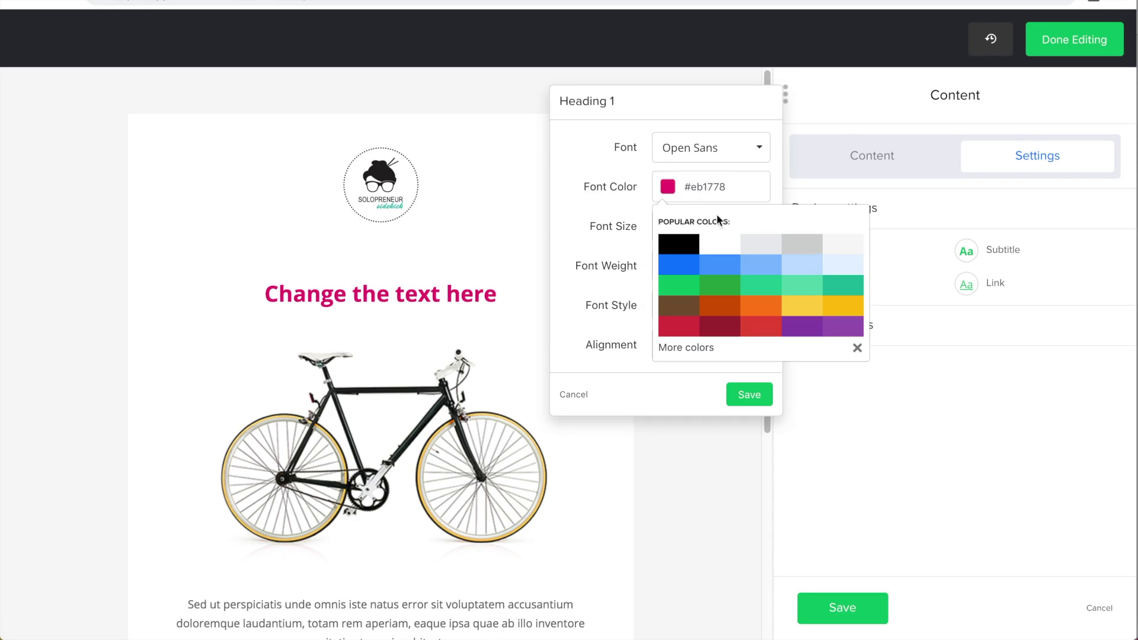
pyautogui.click(758, 401)
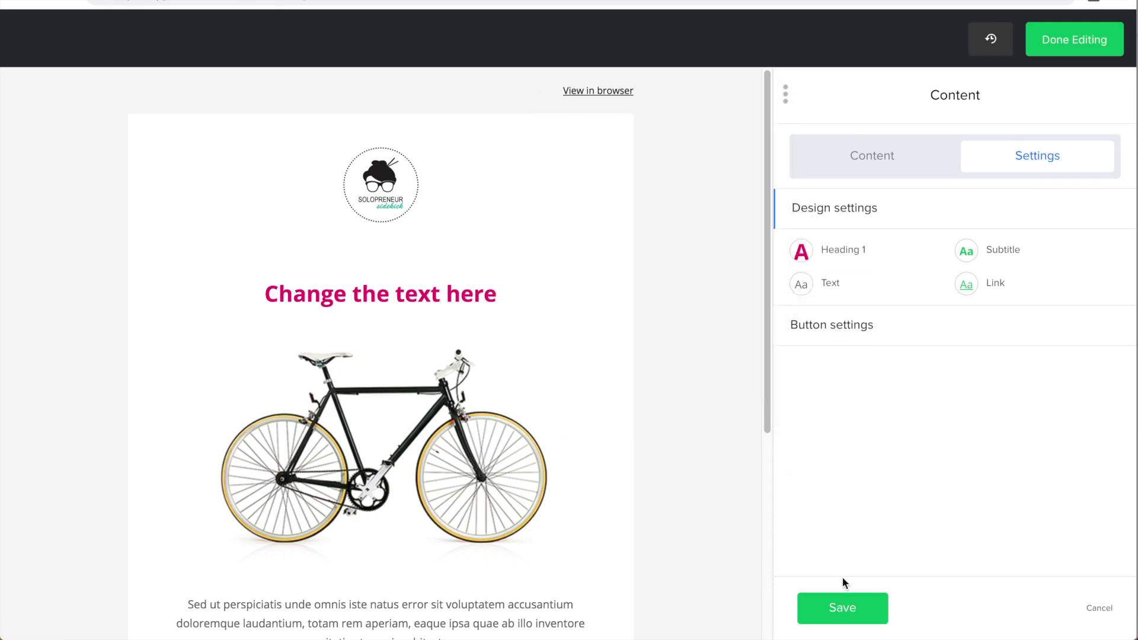
pyautogui.click(841, 606)
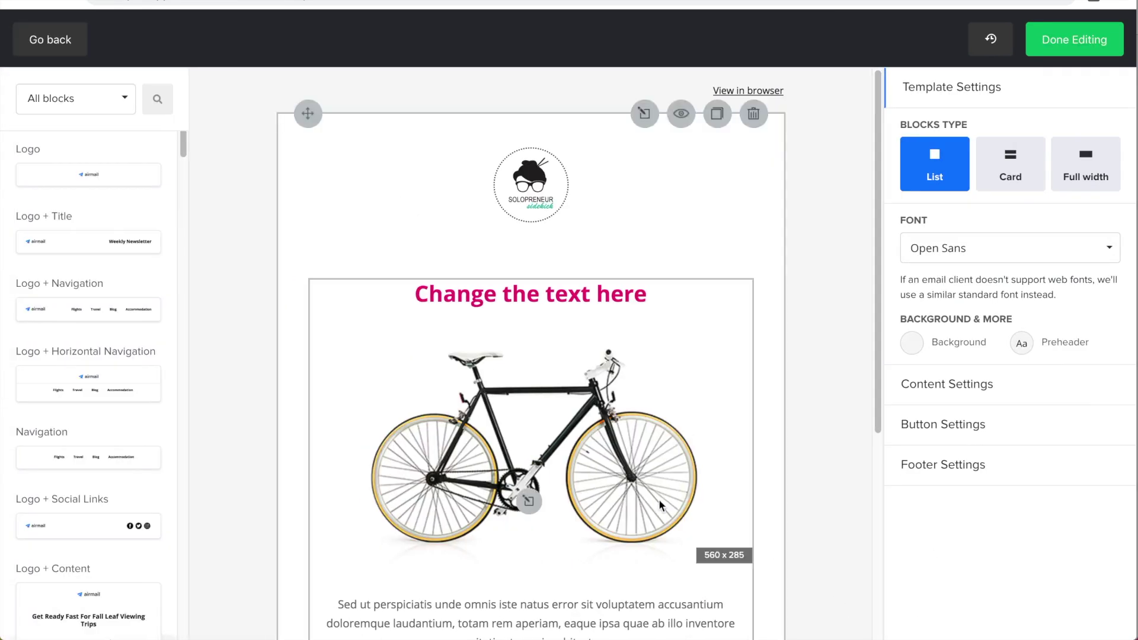
# Step: Change the Take a closer look button's colour from 2d8cff to #eb1778 and save
pyautogui.scroll(-5, 769, 300)
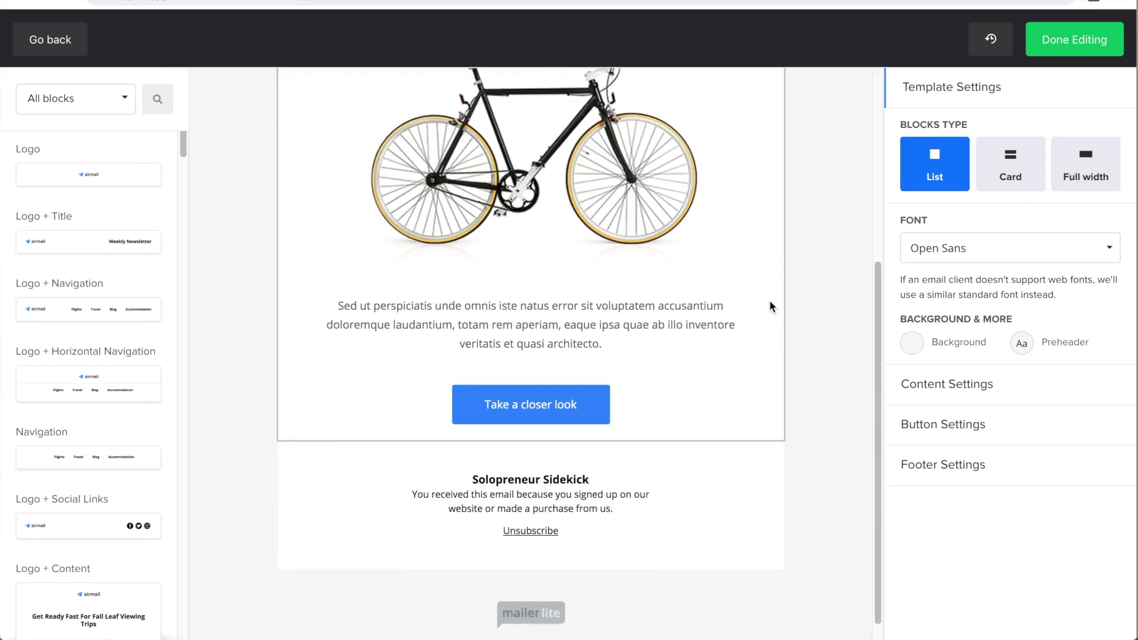
pyautogui.click(584, 385)
pyautogui.click(1012, 162)
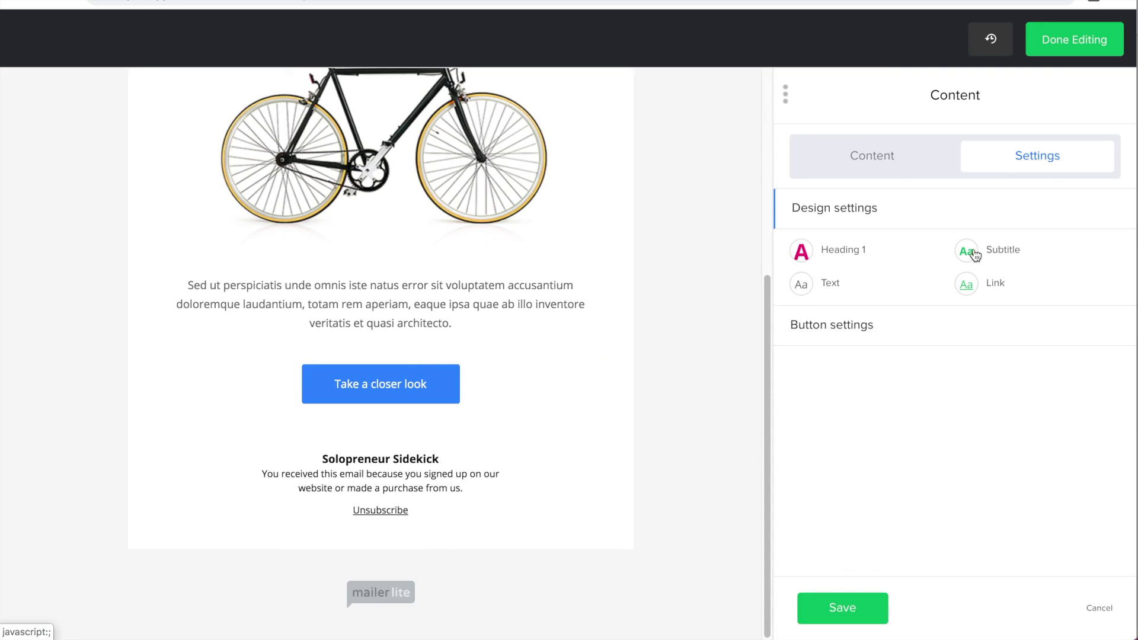
pyautogui.click(833, 326)
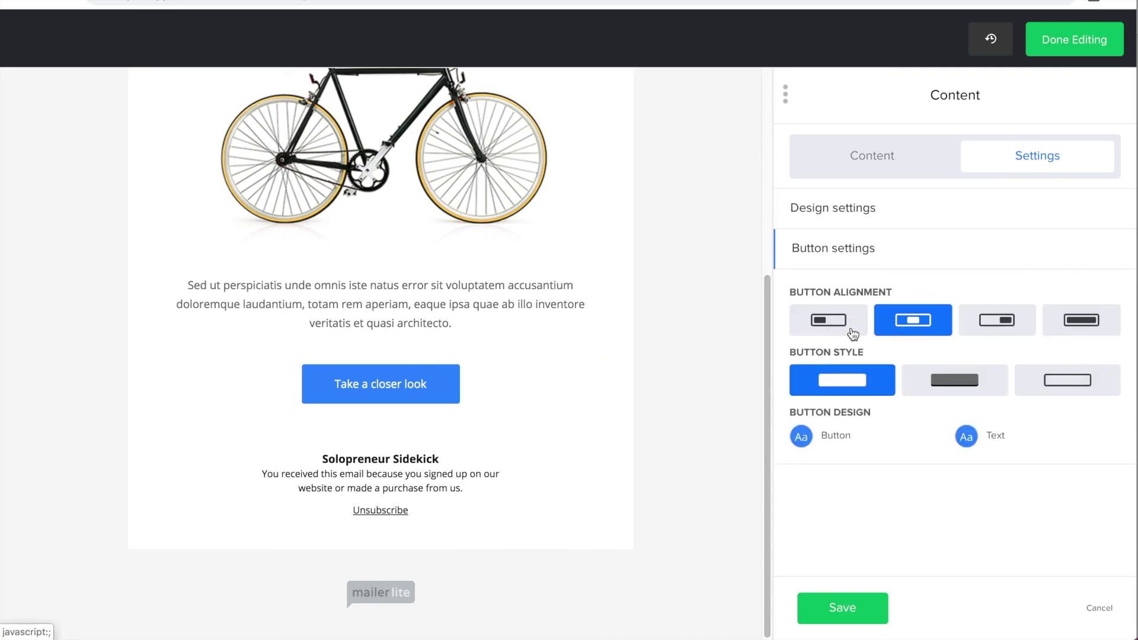
pyautogui.click(802, 439)
pyautogui.click(716, 394)
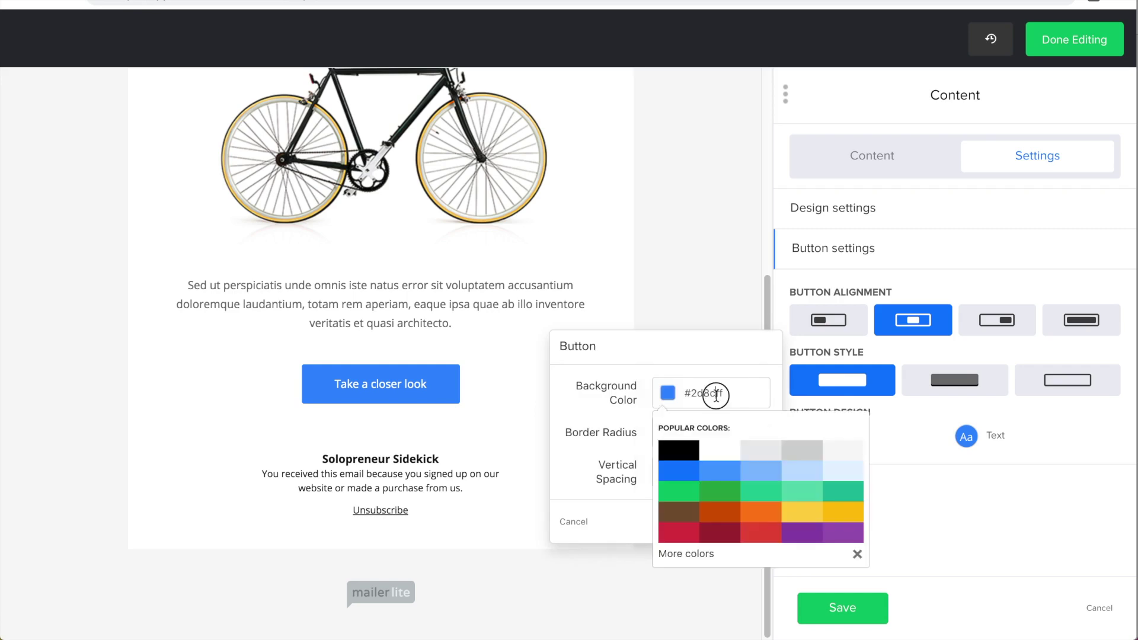
pyautogui.write('eb1778')
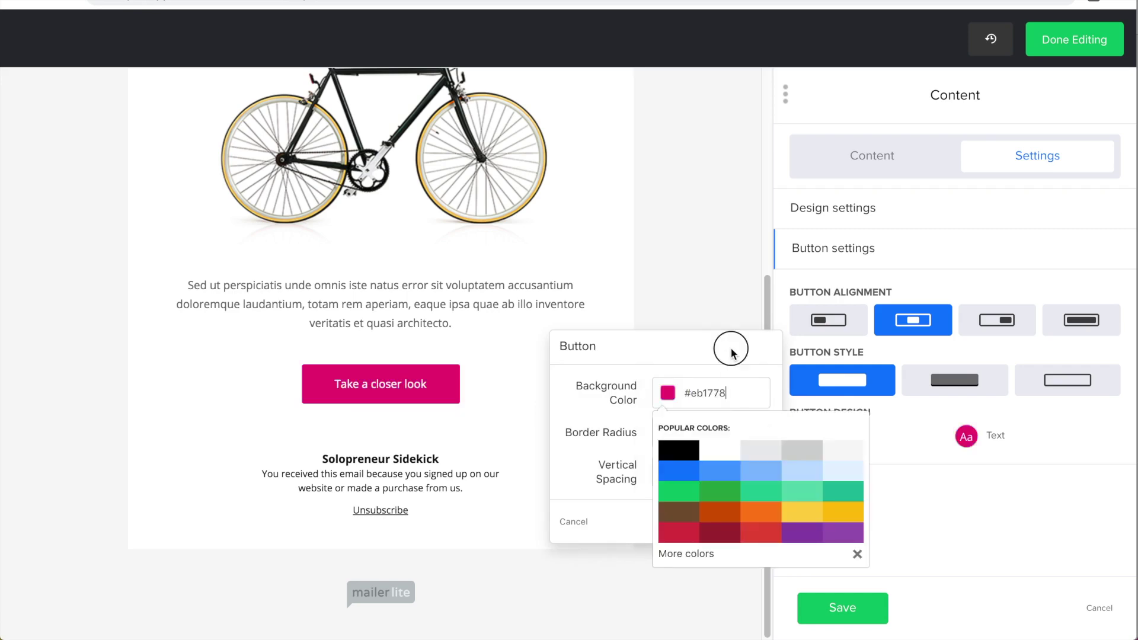
pyautogui.click(731, 348)
pyautogui.click(749, 522)
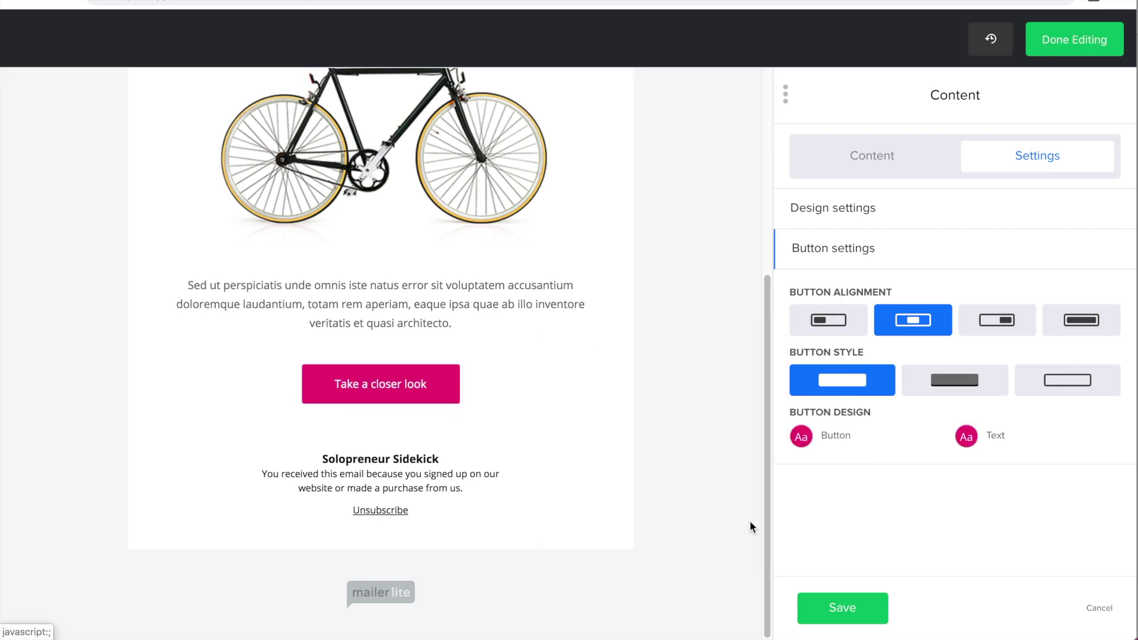
pyautogui.click(870, 614)
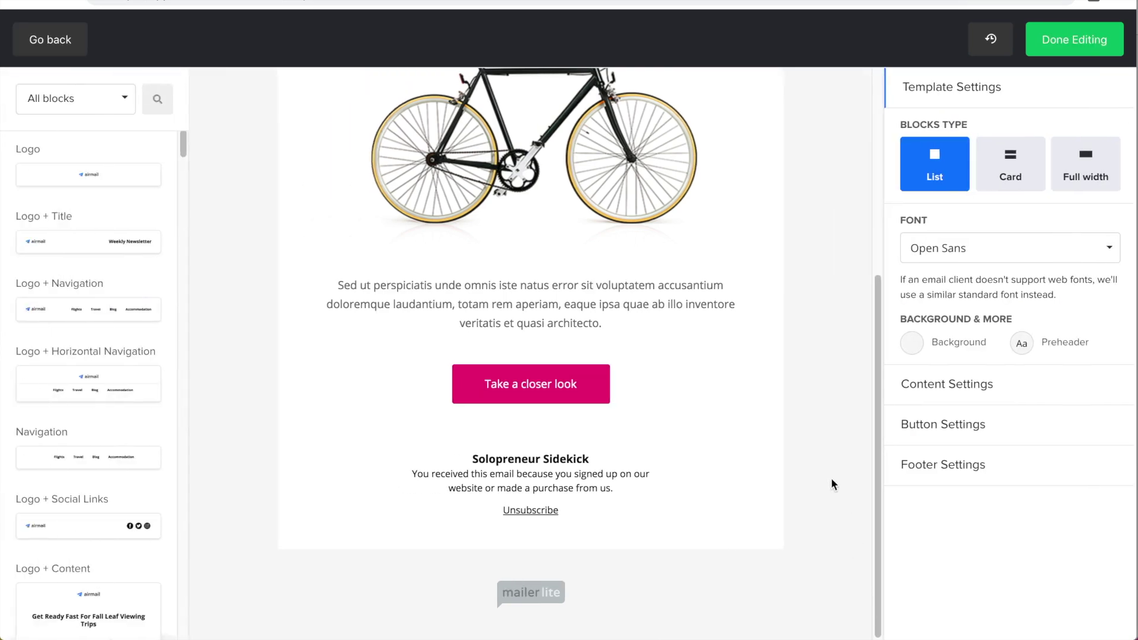
# Step: Review the footer block's unsubscribe options, then close its settings
pyautogui.click(681, 420)
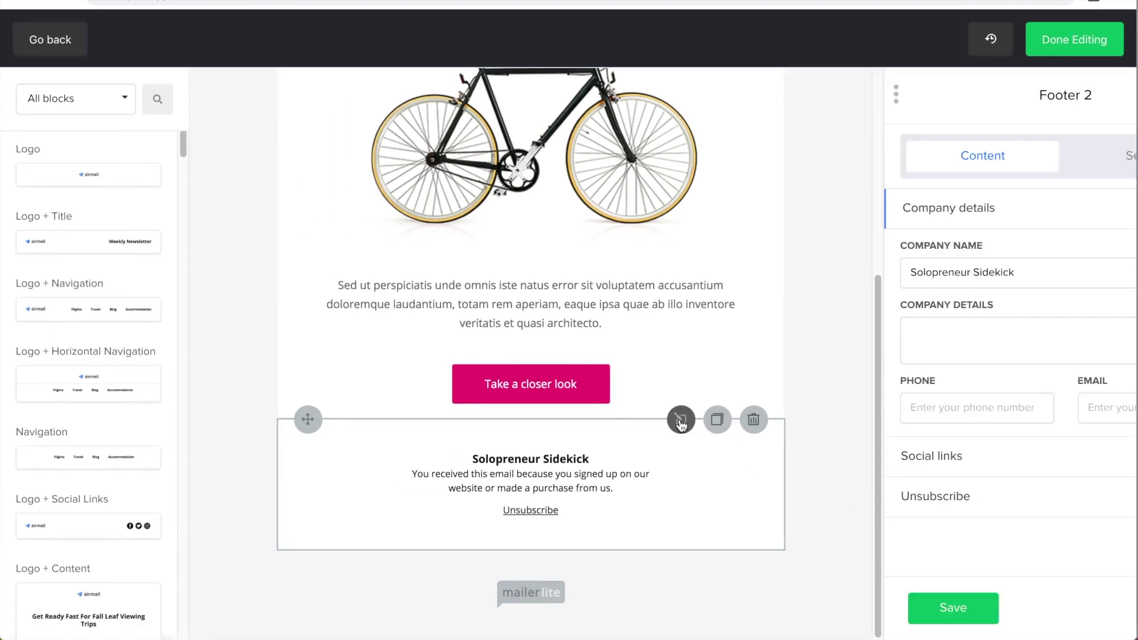
pyautogui.click(845, 341)
pyautogui.scroll(-1, 845, 356)
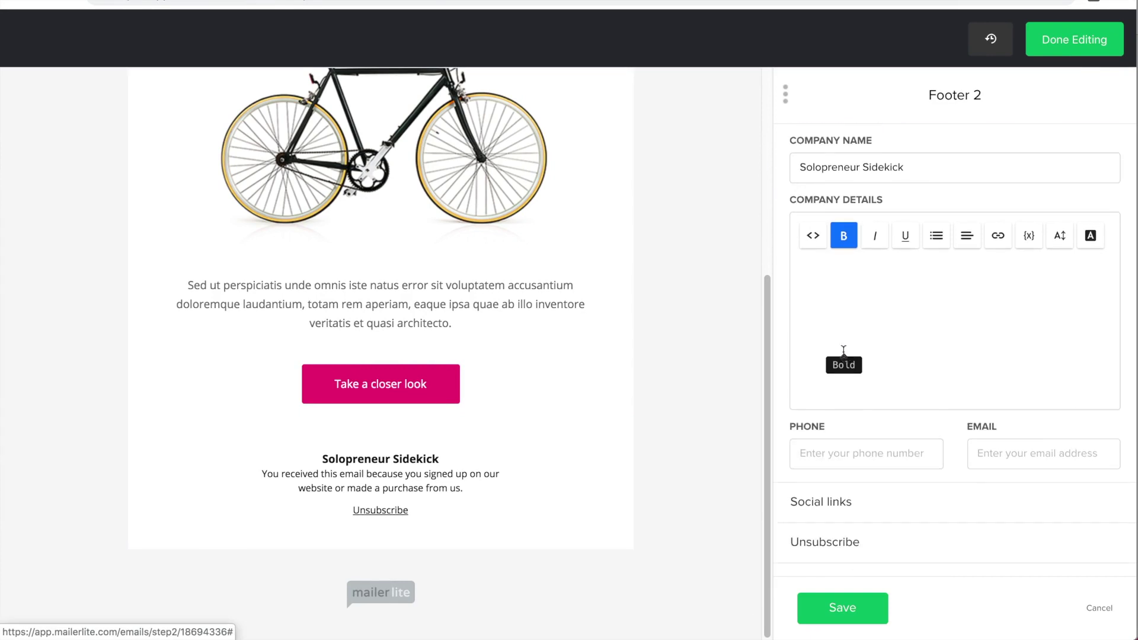
pyautogui.scroll(-2, 845, 415)
pyautogui.click(845, 547)
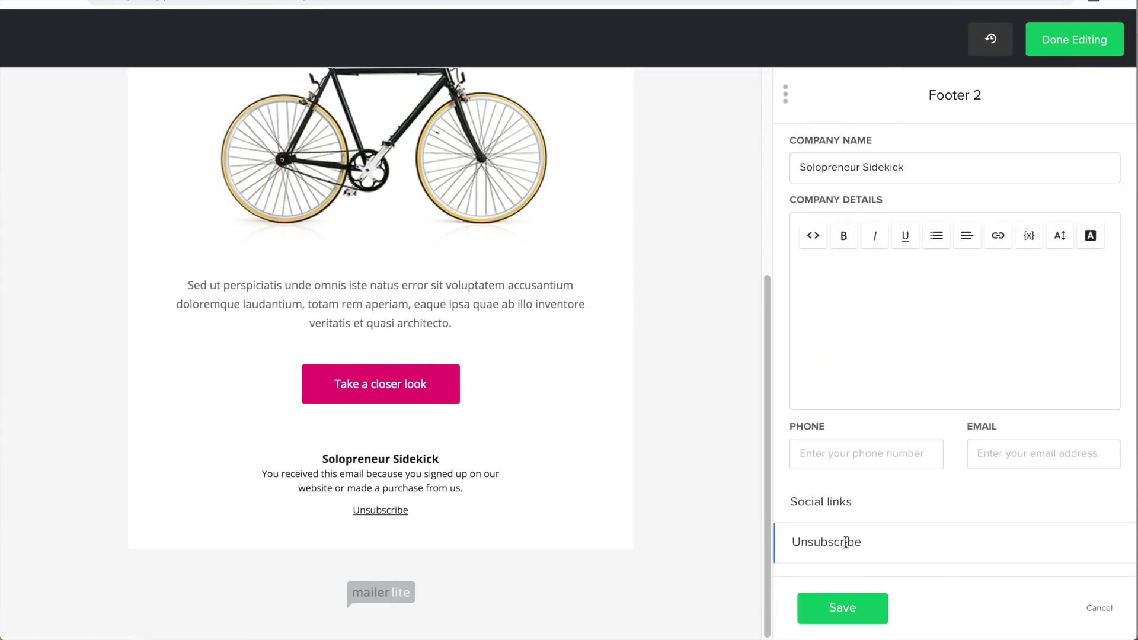
pyautogui.click(476, 570)
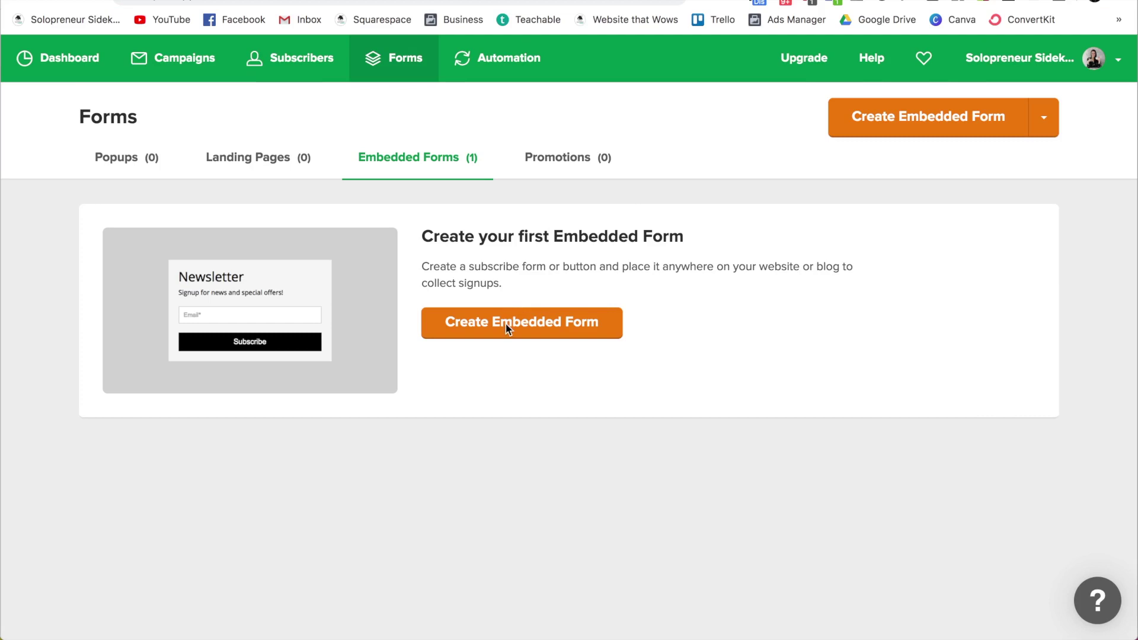
# Step: Create an embedded signup form named 'Form 1' and save its name
pyautogui.click(511, 326)
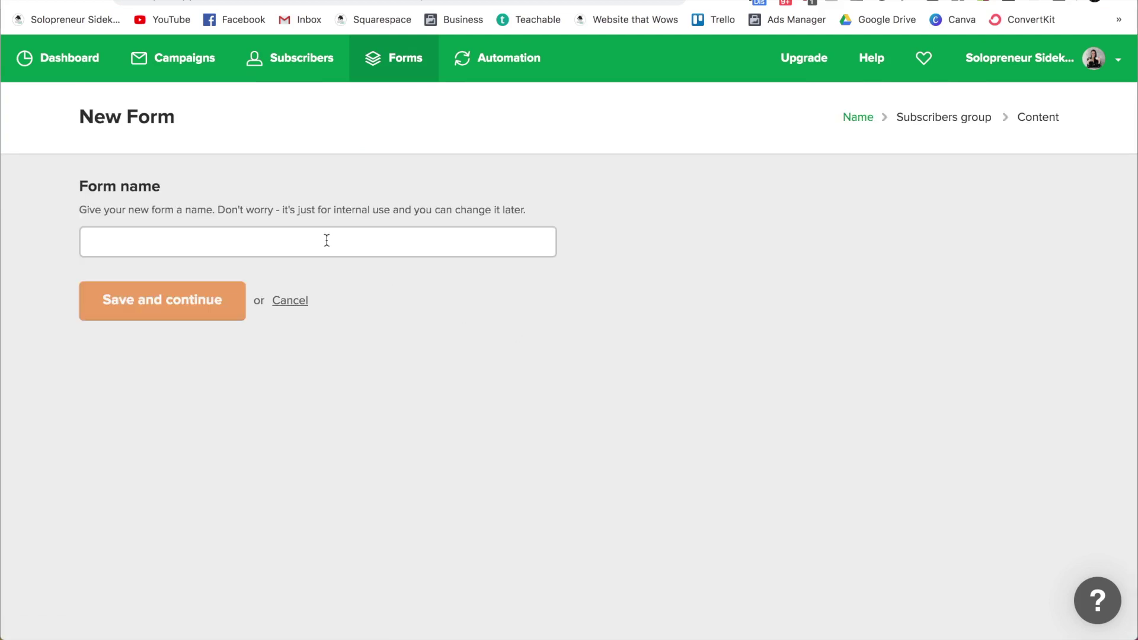
pyautogui.click(329, 240)
pyautogui.write('Form 1')
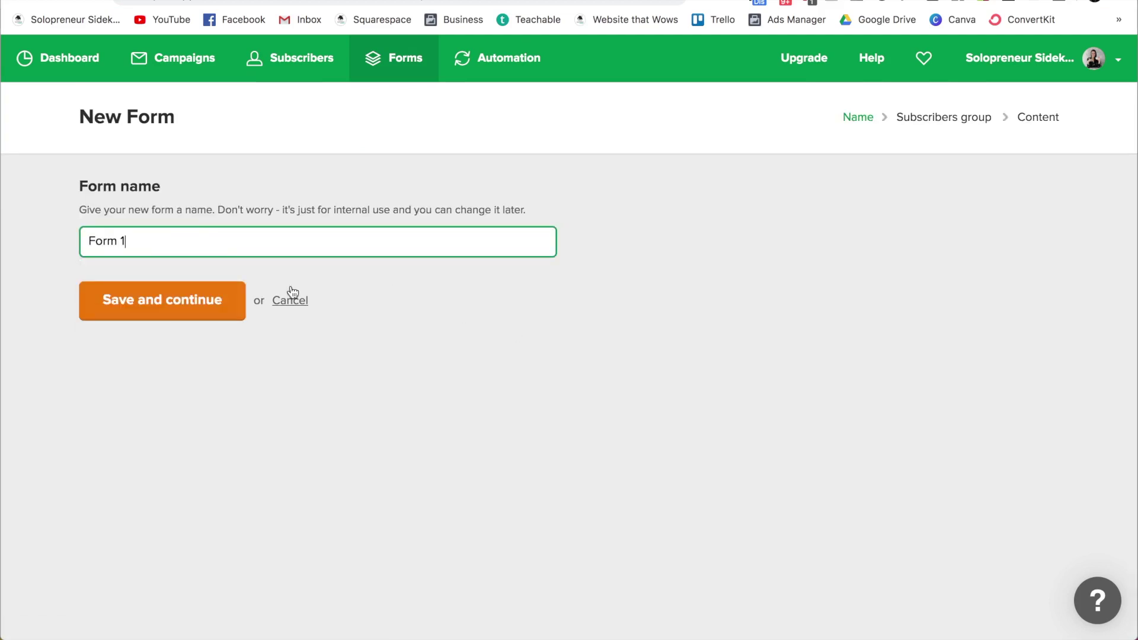
pyautogui.click(196, 315)
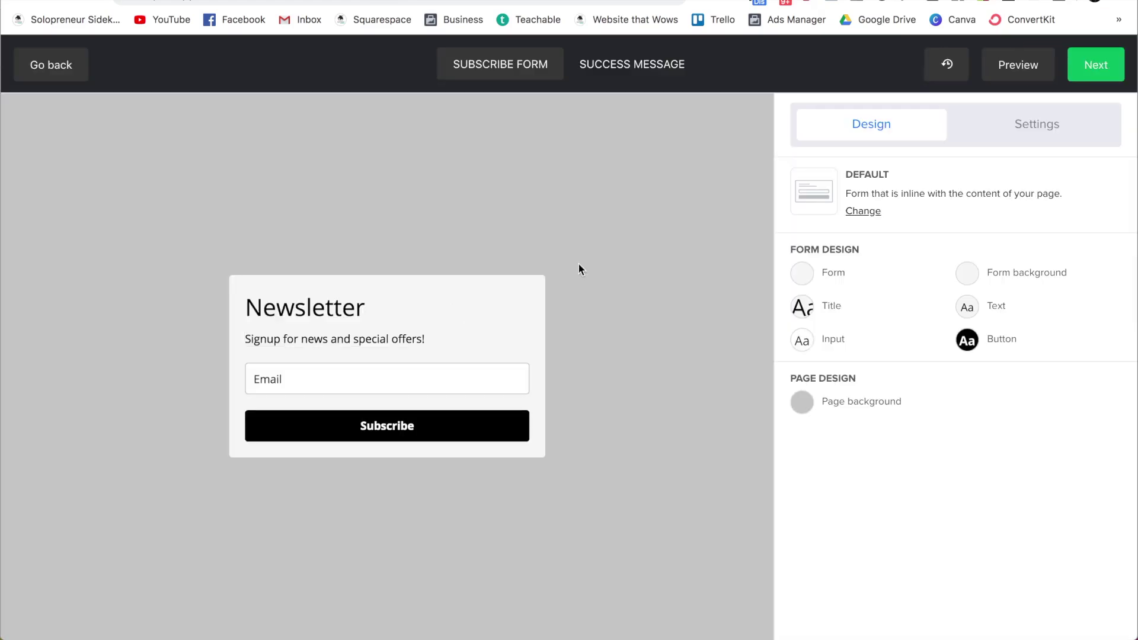
# Step: Switch the form to the Horizontal layout and make the Subscribe button pink #eb1778
pyautogui.click(865, 212)
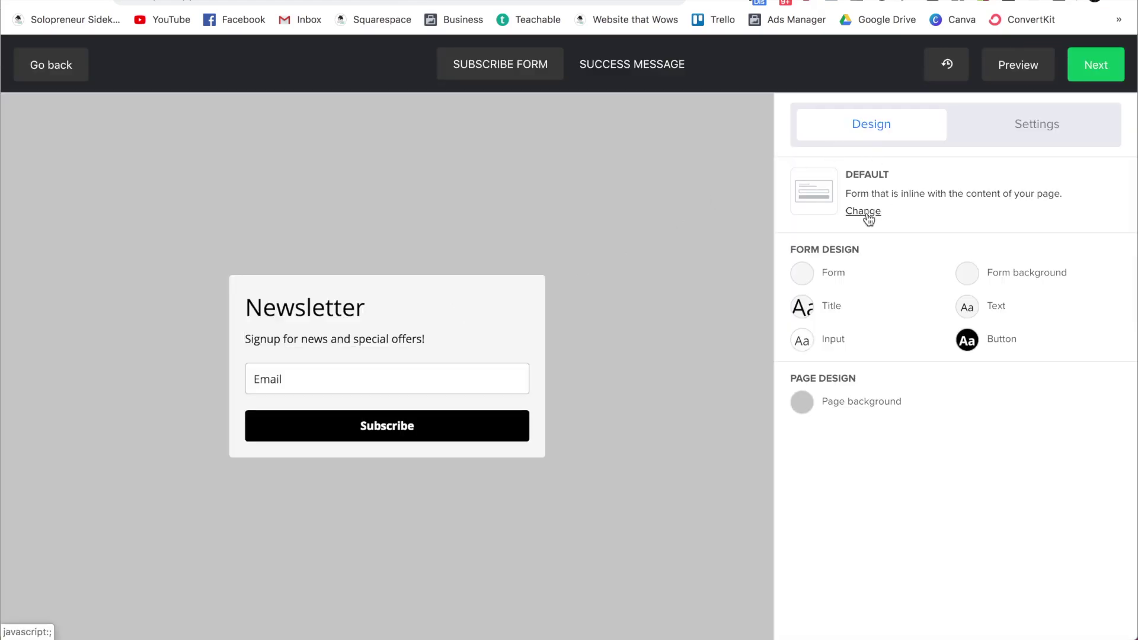
pyautogui.click(877, 264)
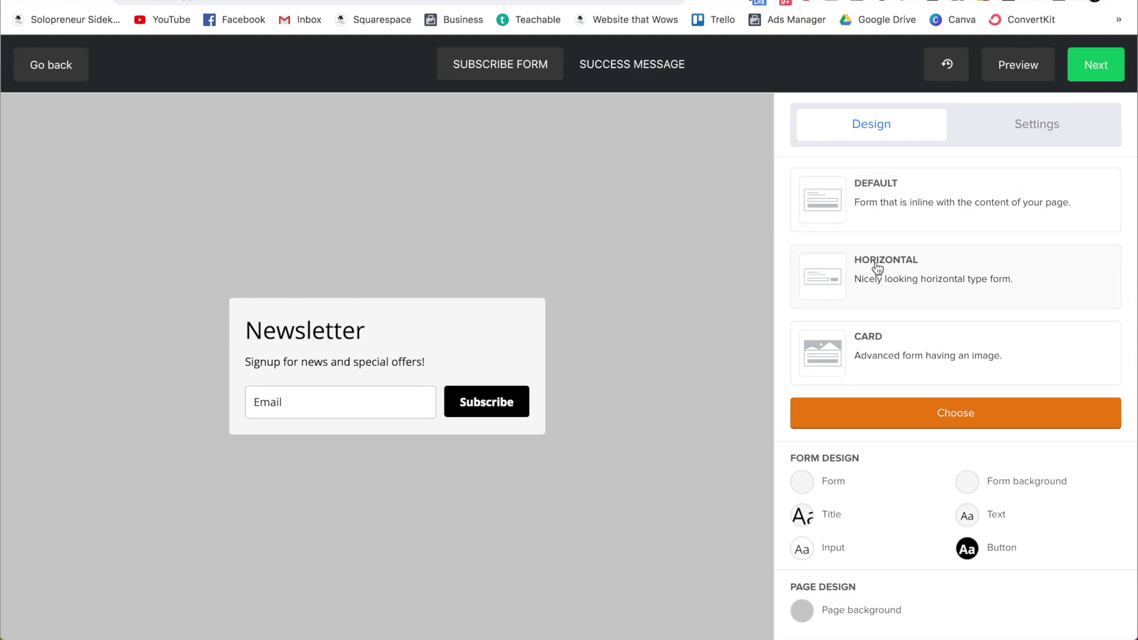
pyautogui.click(883, 358)
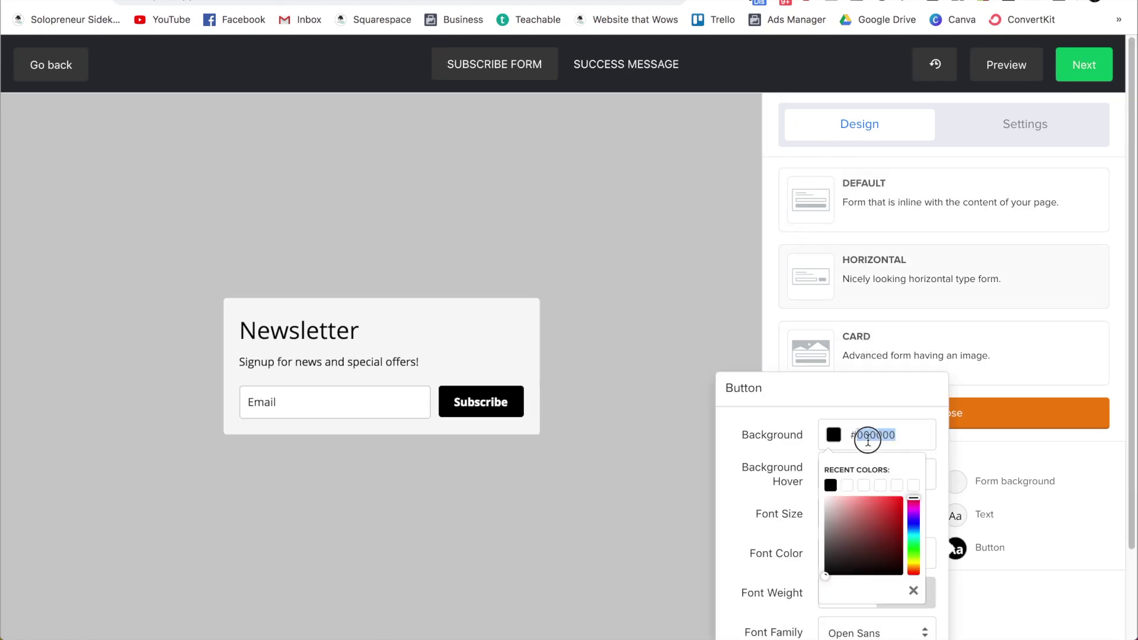
pyautogui.write('#eb1778')
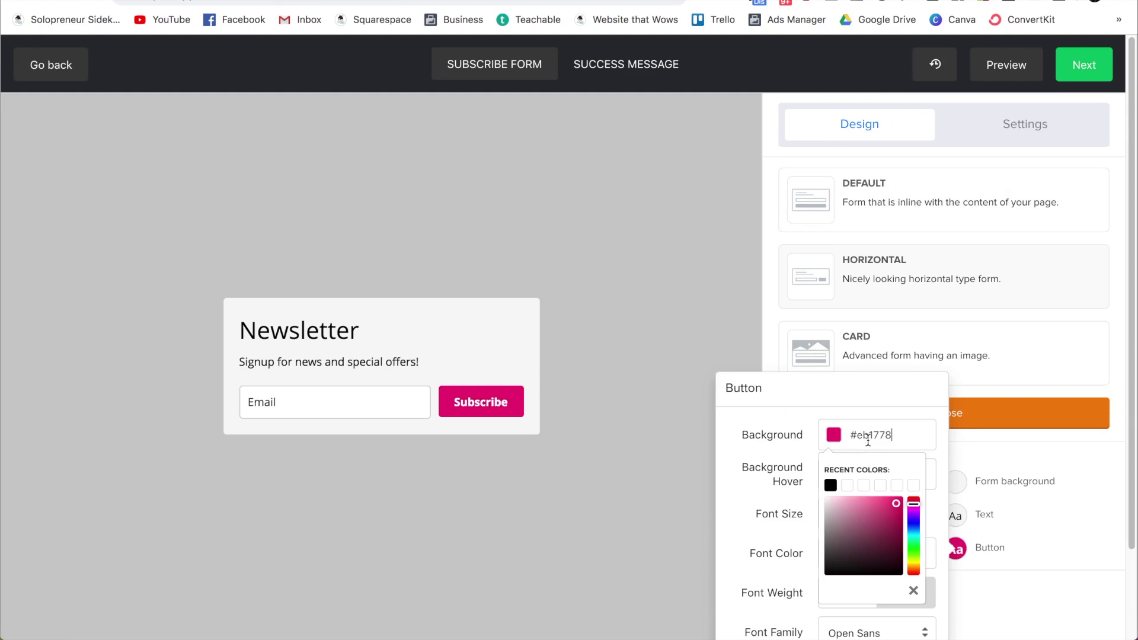
pyautogui.click(1060, 465)
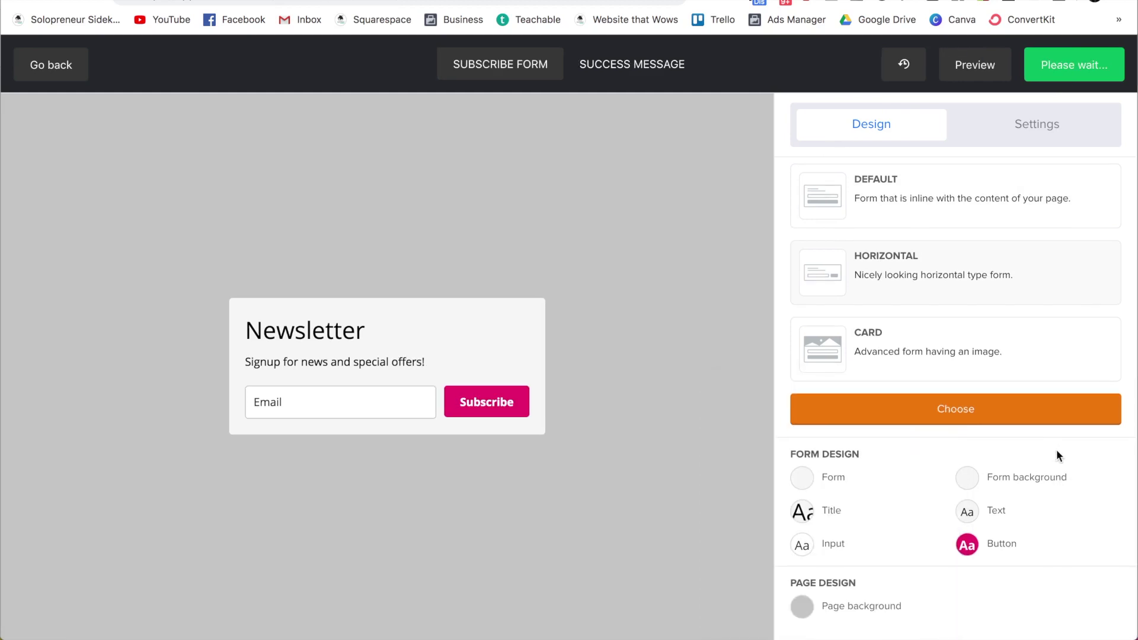
# Step: Increase the form's width in its Form settings and save the size change
pyautogui.click(804, 480)
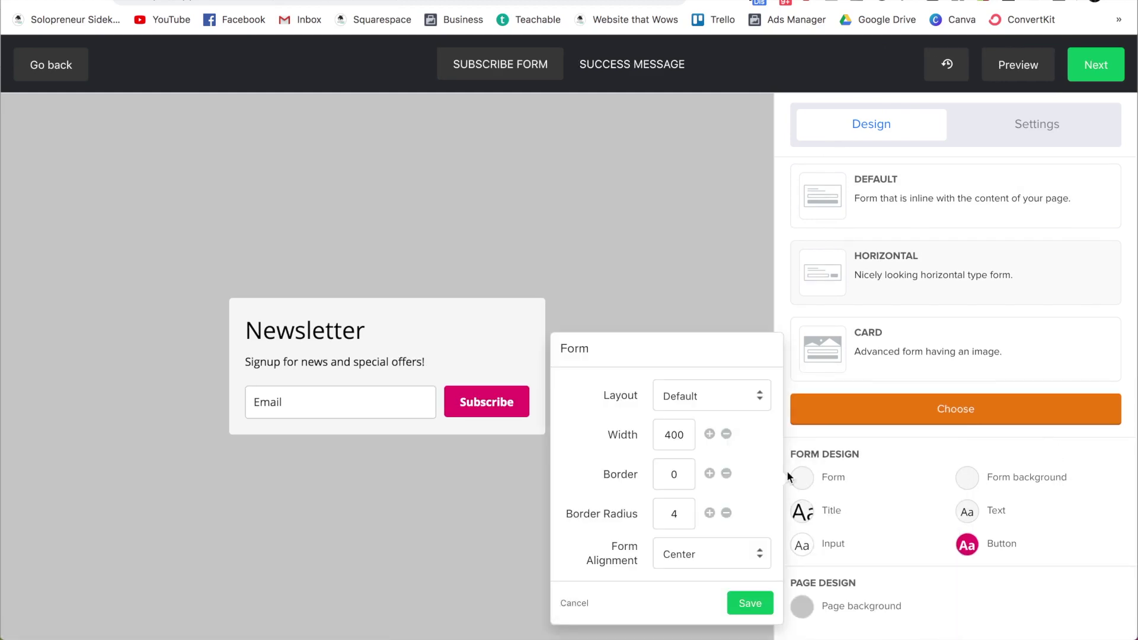
pyautogui.click(708, 432)
pyautogui.click(708, 433)
pyautogui.click(708, 433)
pyautogui.click(991, 465)
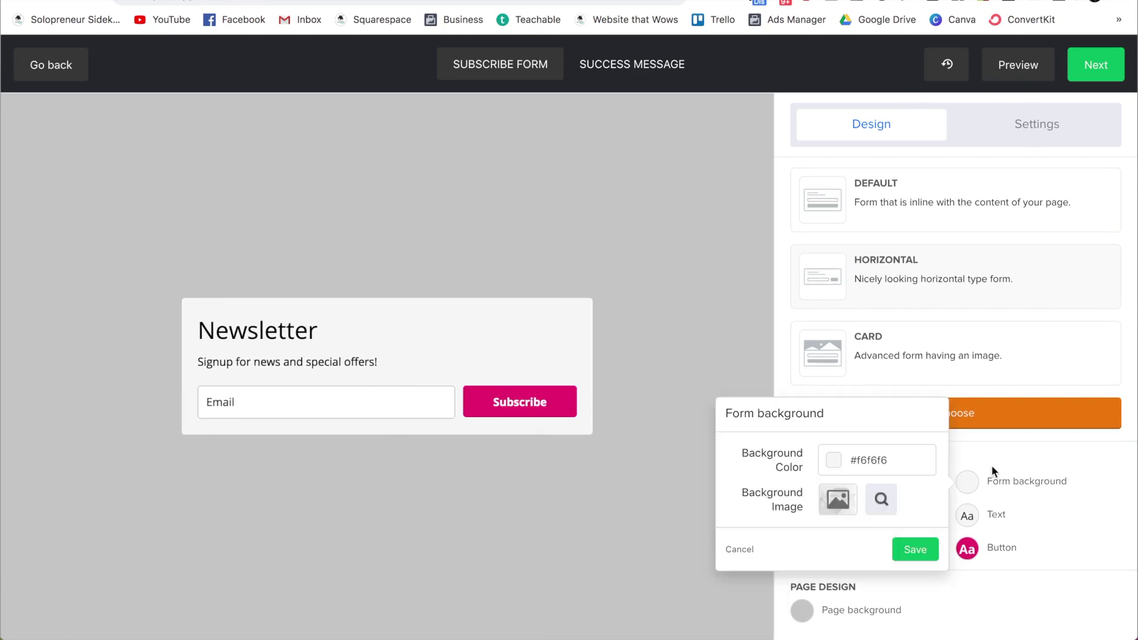
pyautogui.click(995, 464)
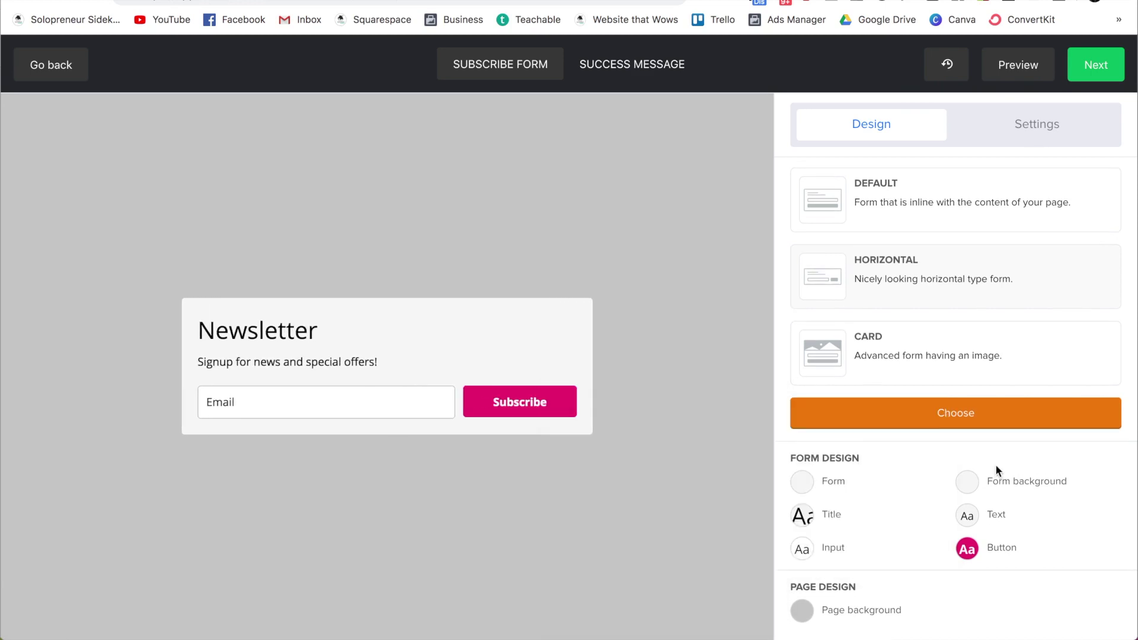
pyautogui.click(619, 76)
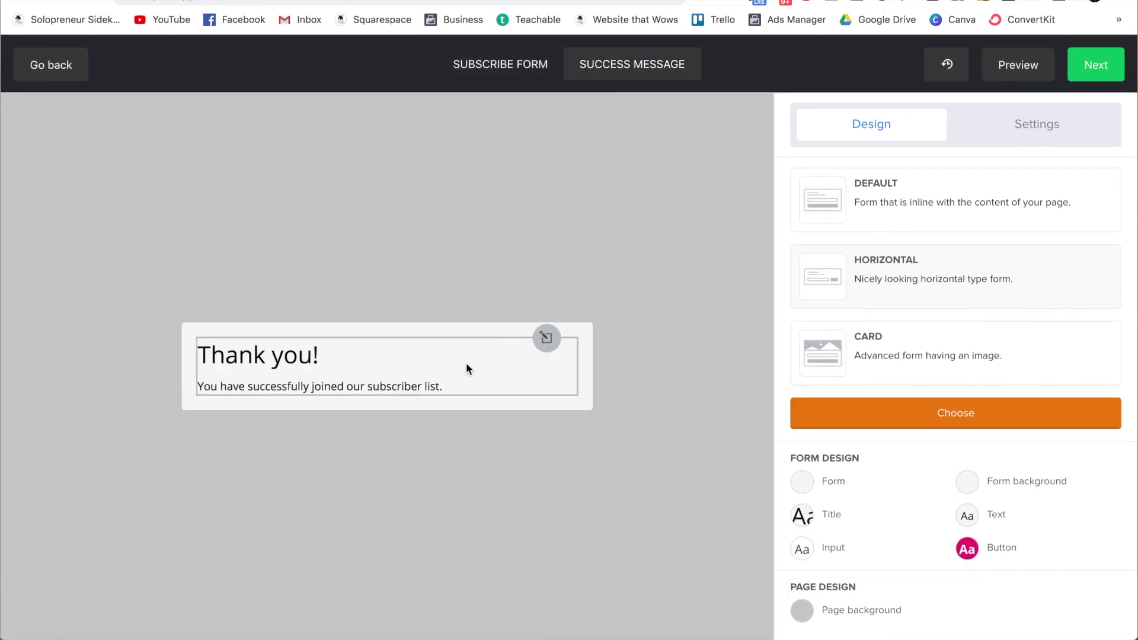
# Step: Replace the success message text with 'You're the bes'
pyautogui.click(546, 339)
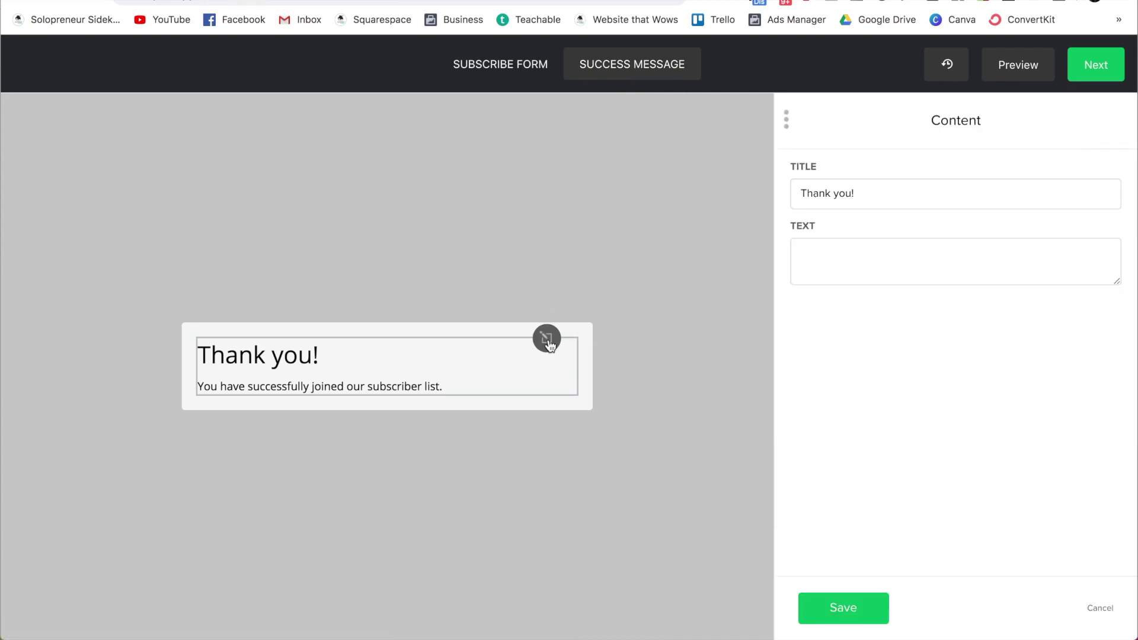
pyautogui.tripleClick(829, 300)
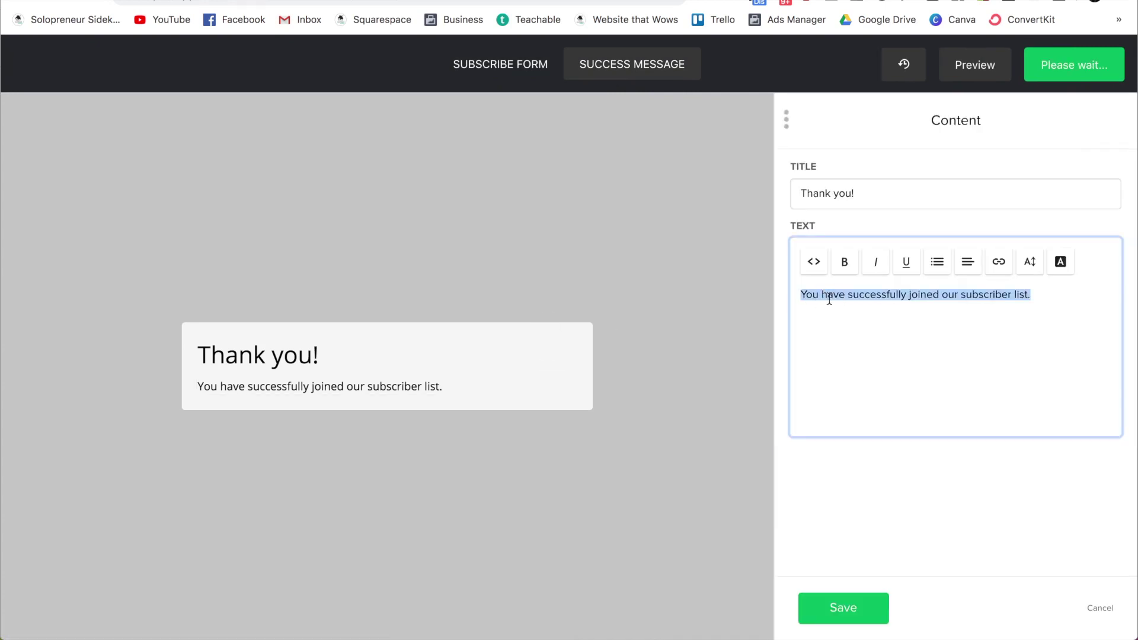
pyautogui.press('BackSpace')
pyautogui.write("You're the bes")
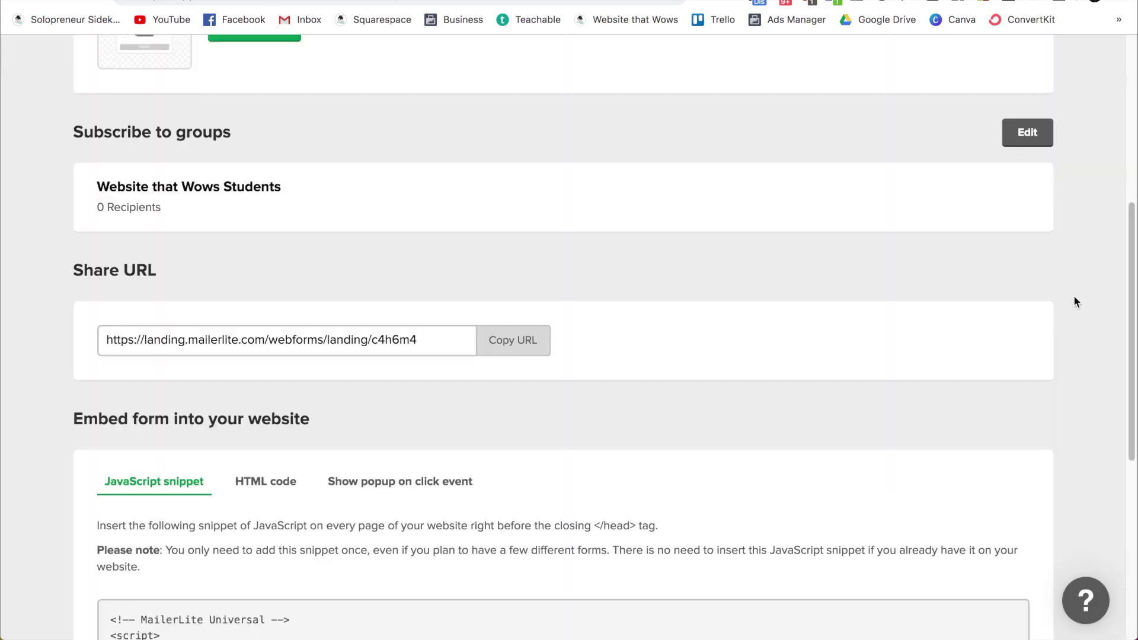
pyautogui.scroll(-4, 1074, 302)
pyautogui.scroll(-1, 1074, 302)
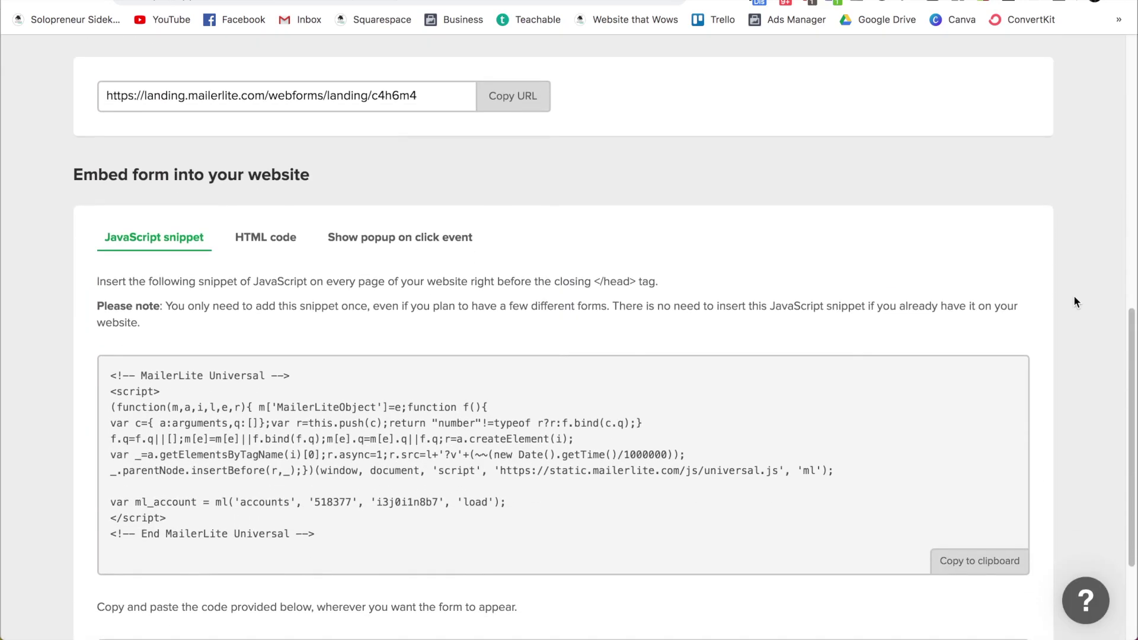
# Step: Scroll through the form's embed code snippets
pyautogui.scroll(-2, 1074, 301)
pyautogui.scroll(-1, 1074, 301)
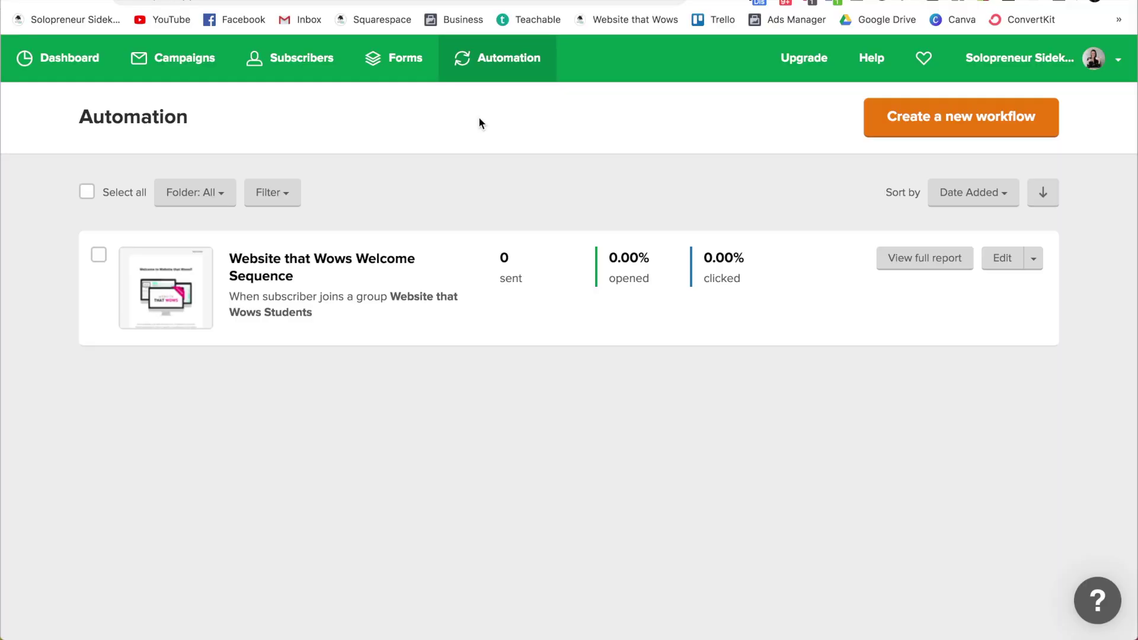
# Step: Open the Squarespace integration setup from the account's integrations list
pyautogui.click(1119, 61)
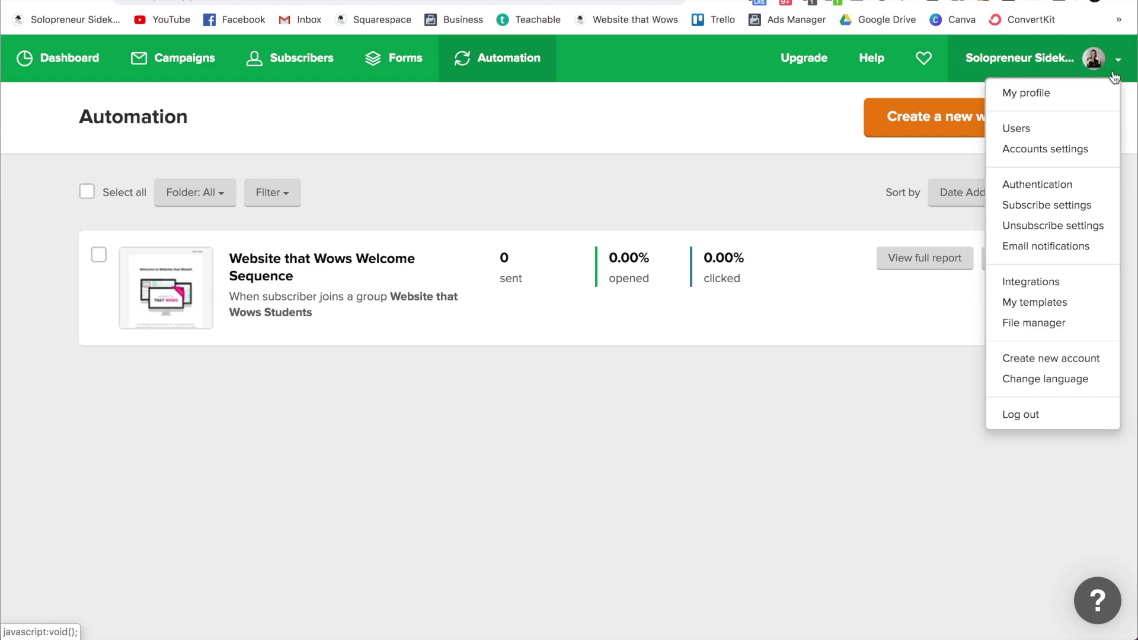
pyautogui.click(1067, 287)
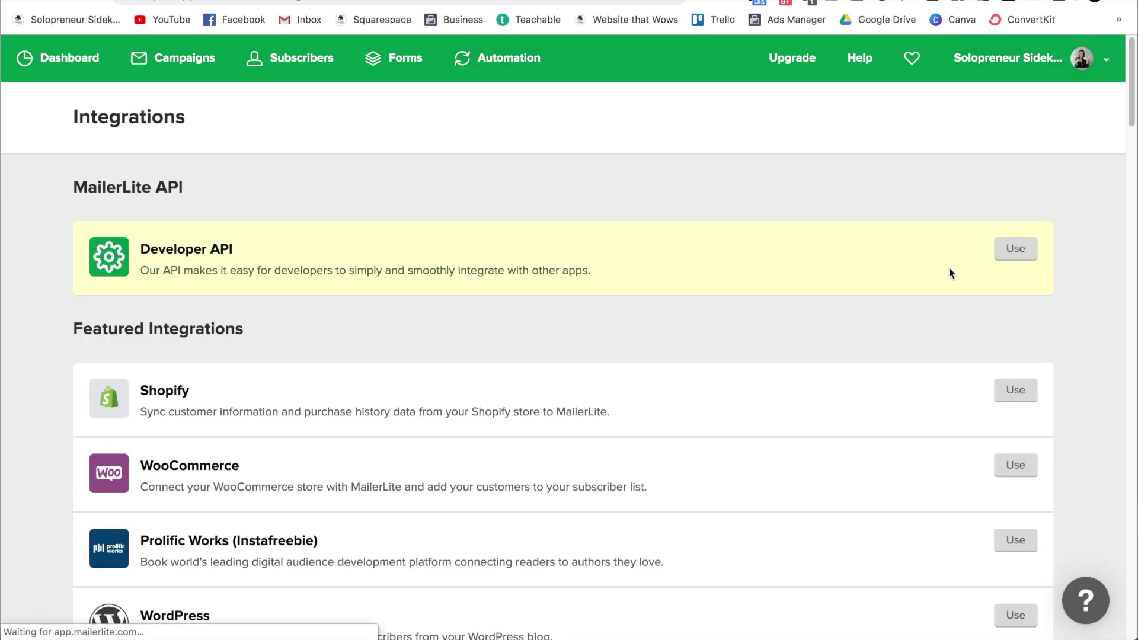
pyautogui.scroll(-2, 817, 233)
pyautogui.scroll(-5, 888, 231)
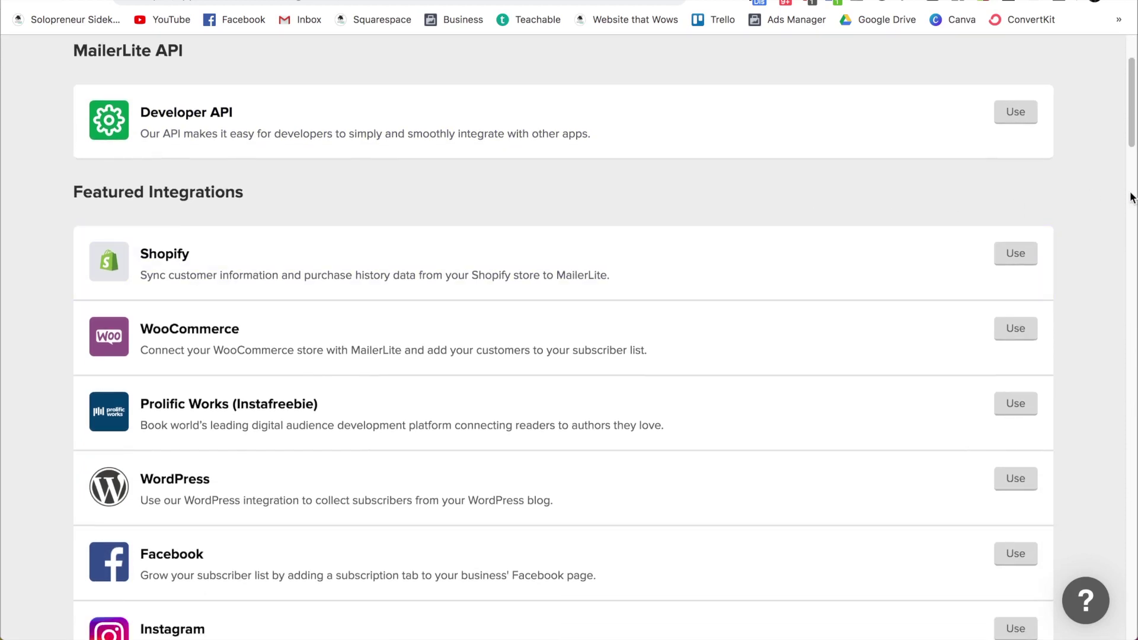
pyautogui.scroll(-3, 1102, 225)
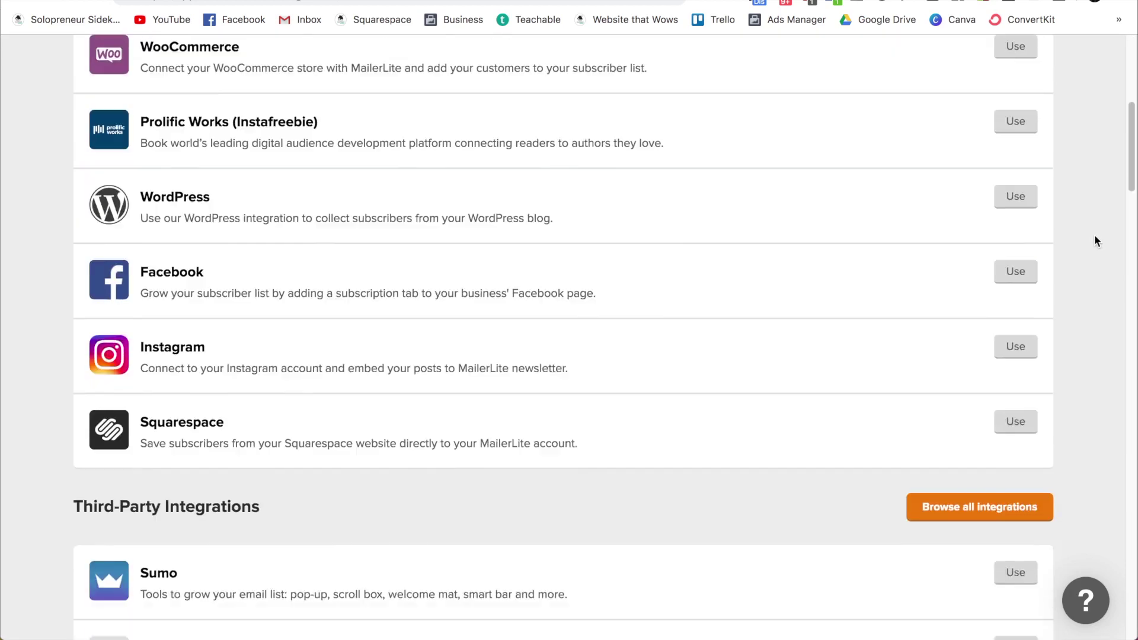
pyautogui.click(1025, 394)
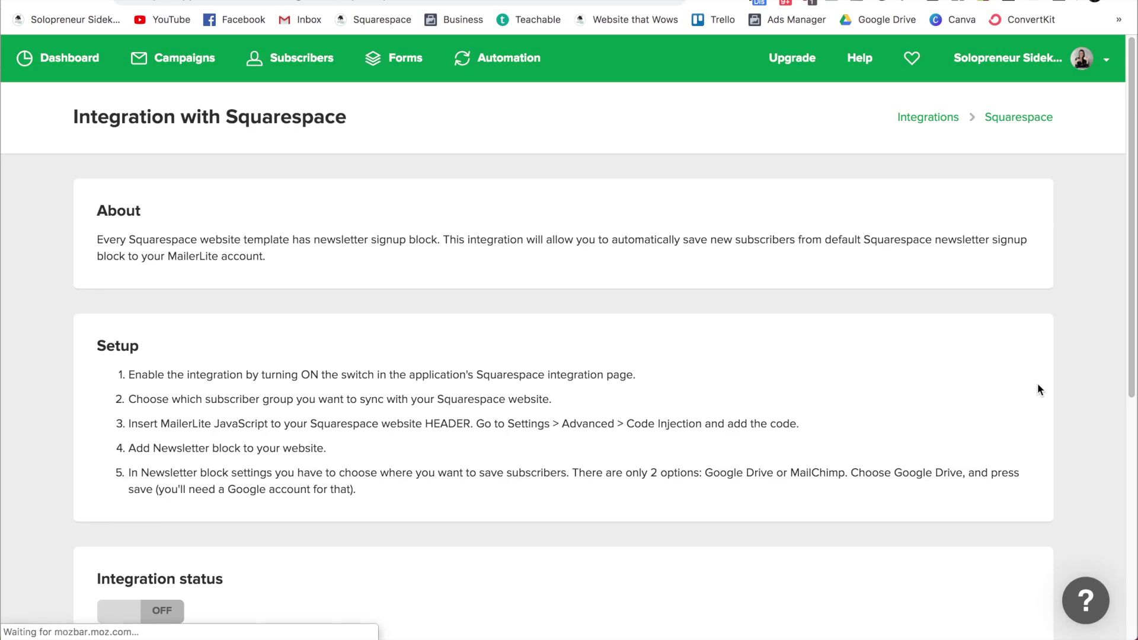
# Step: Turn the Squarespace integration on for Solopreneur Sidekick List, save, and select the JavaScript snippet
pyautogui.scroll(-2, 1026, 327)
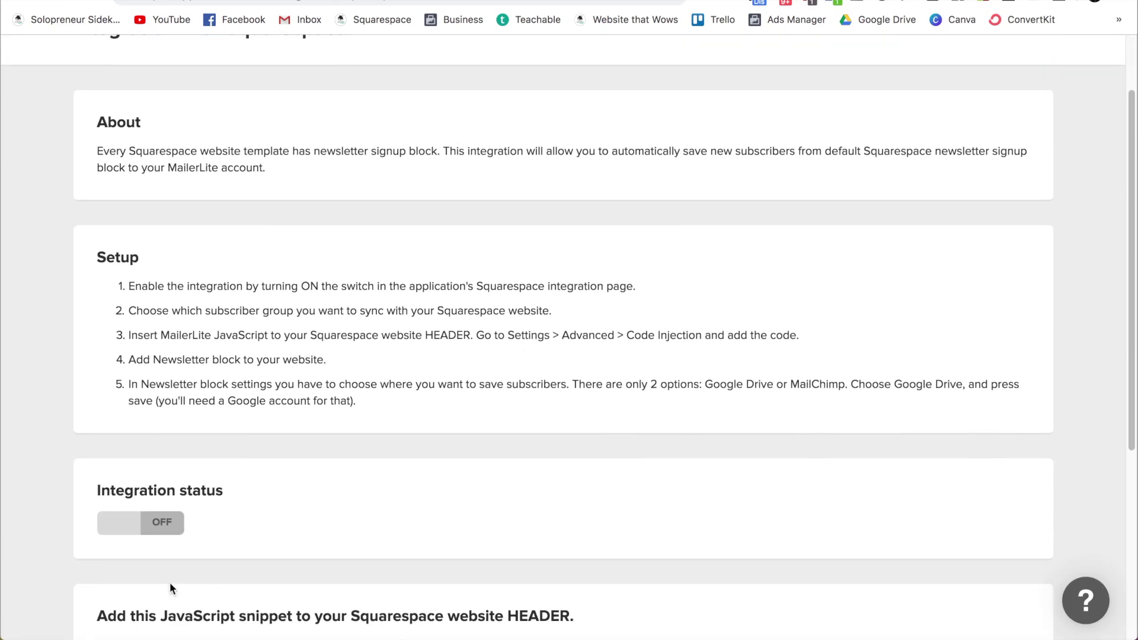
pyautogui.click(121, 533)
pyautogui.scroll(-2, 597, 441)
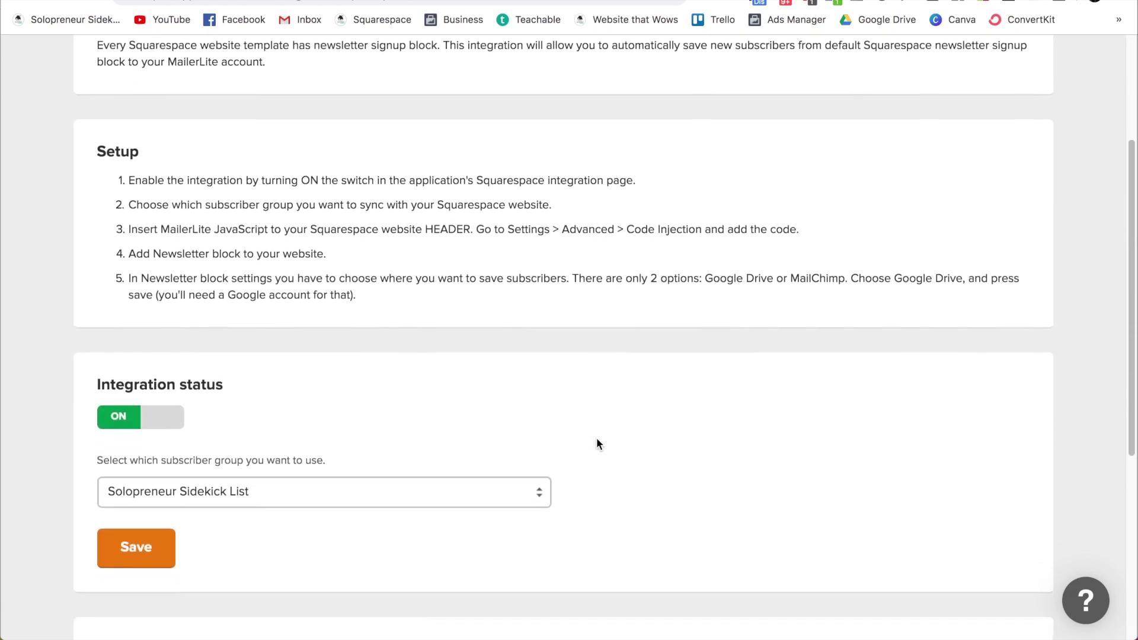
pyautogui.click(135, 531)
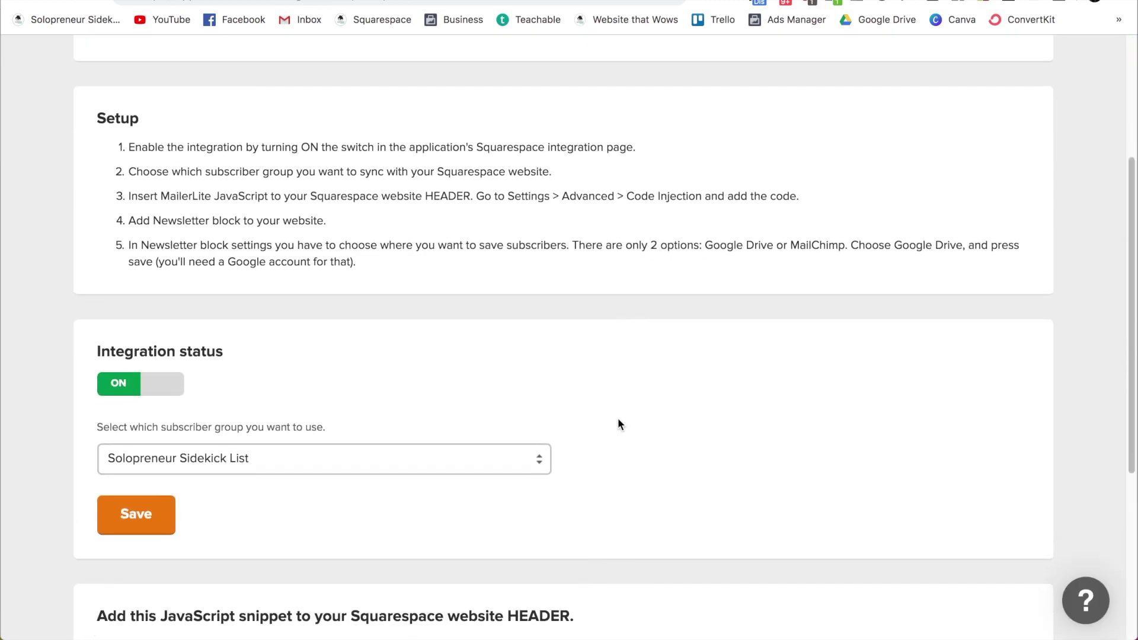
pyautogui.scroll(-5, 618, 419)
pyautogui.scroll(-1, 618, 425)
pyautogui.moveTo(343, 554); pyautogui.dragTo(116, 378)
pyautogui.press('super+c')
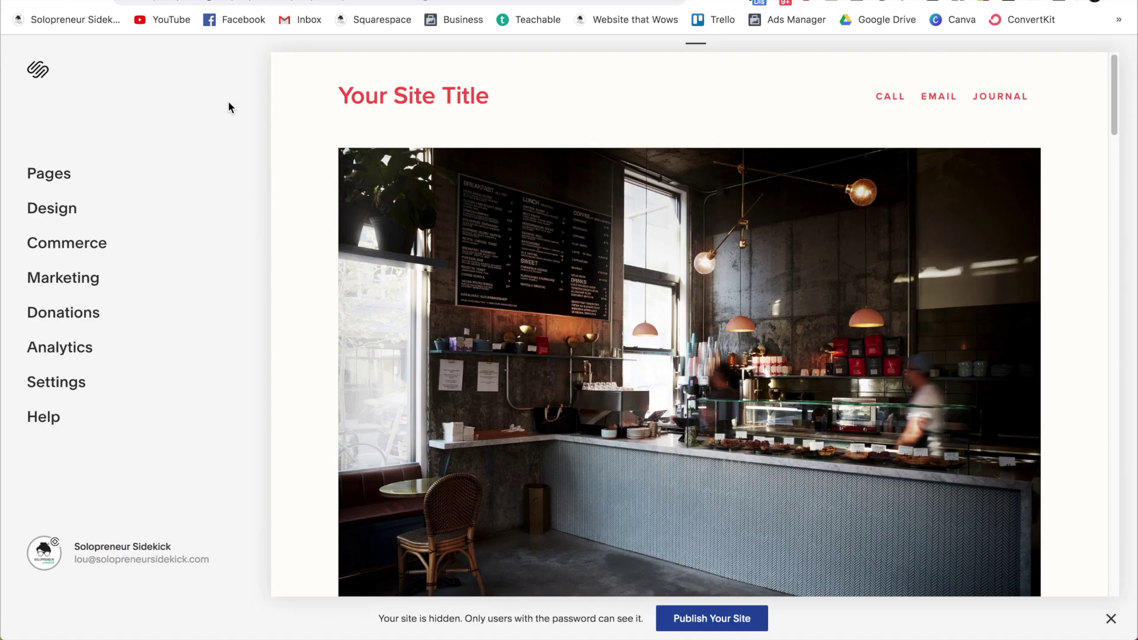
# Step: Paste the MailerLite Universal snippet into the Code Injection header, save, and return to the main menu
pyautogui.click(52, 388)
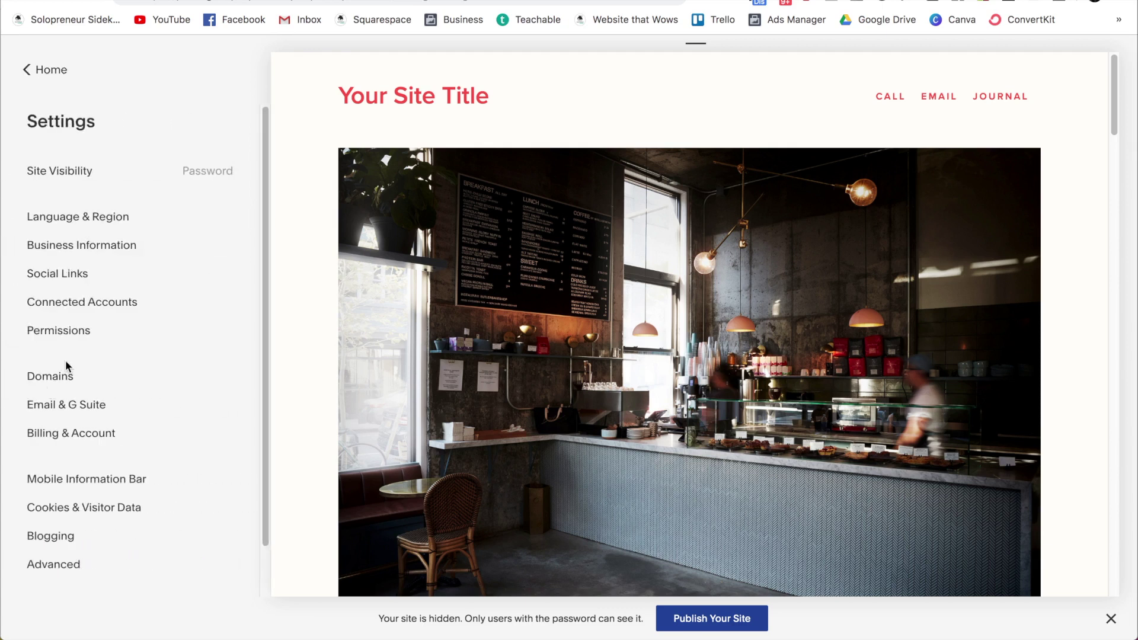
pyautogui.scroll(-1, 65, 361)
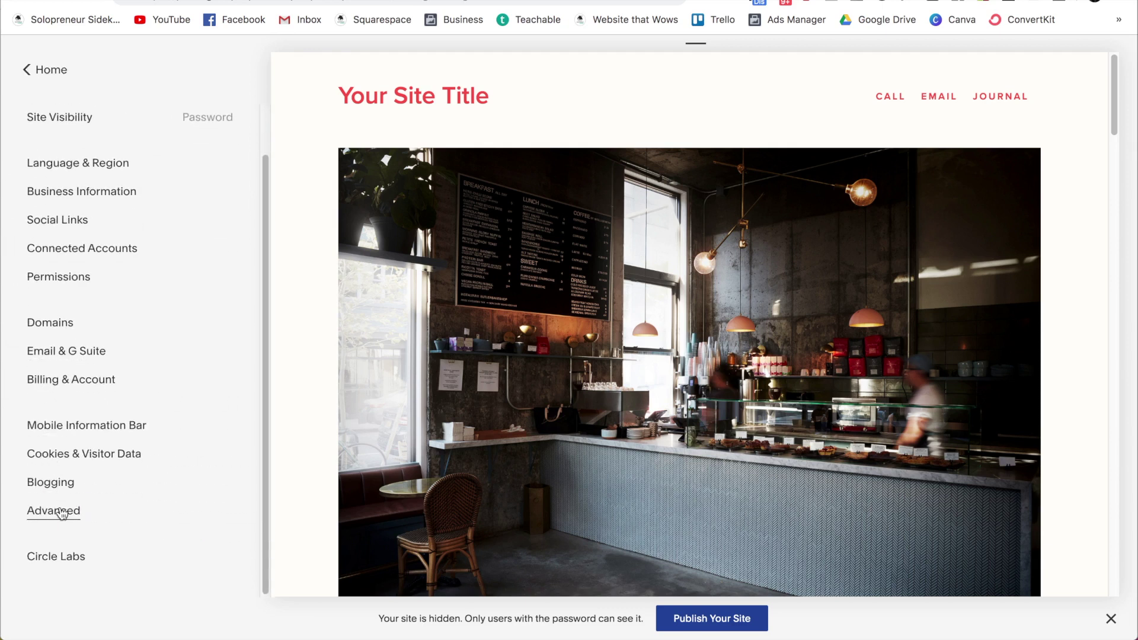
pyautogui.click(59, 511)
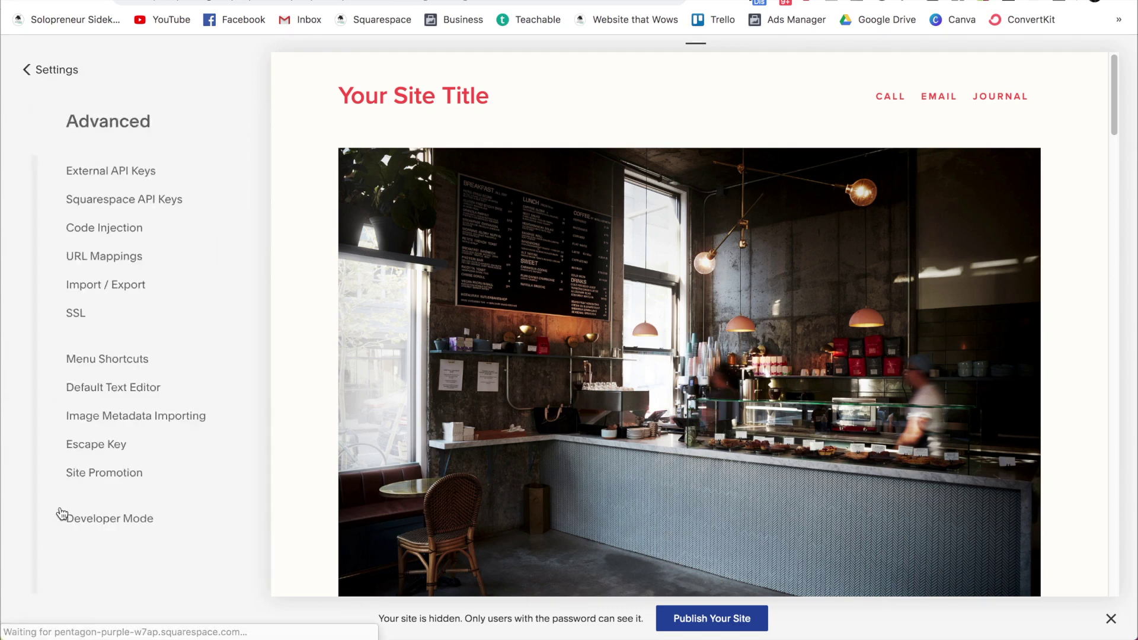
pyautogui.click(78, 233)
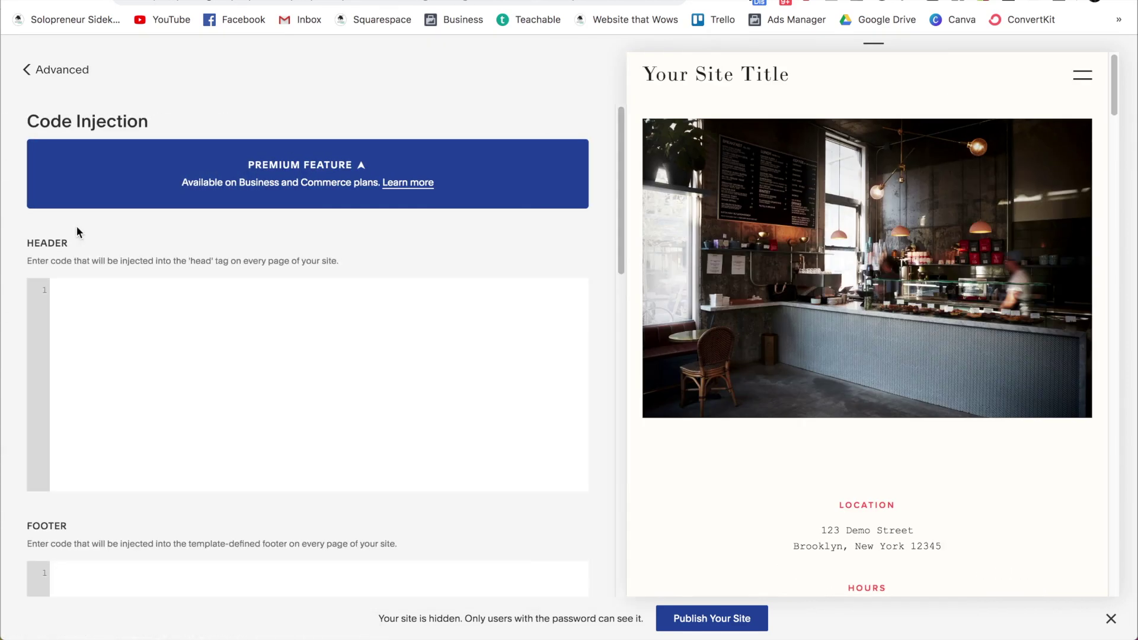
pyautogui.click(104, 332)
pyautogui.press('super+v')
pyautogui.click(38, 72)
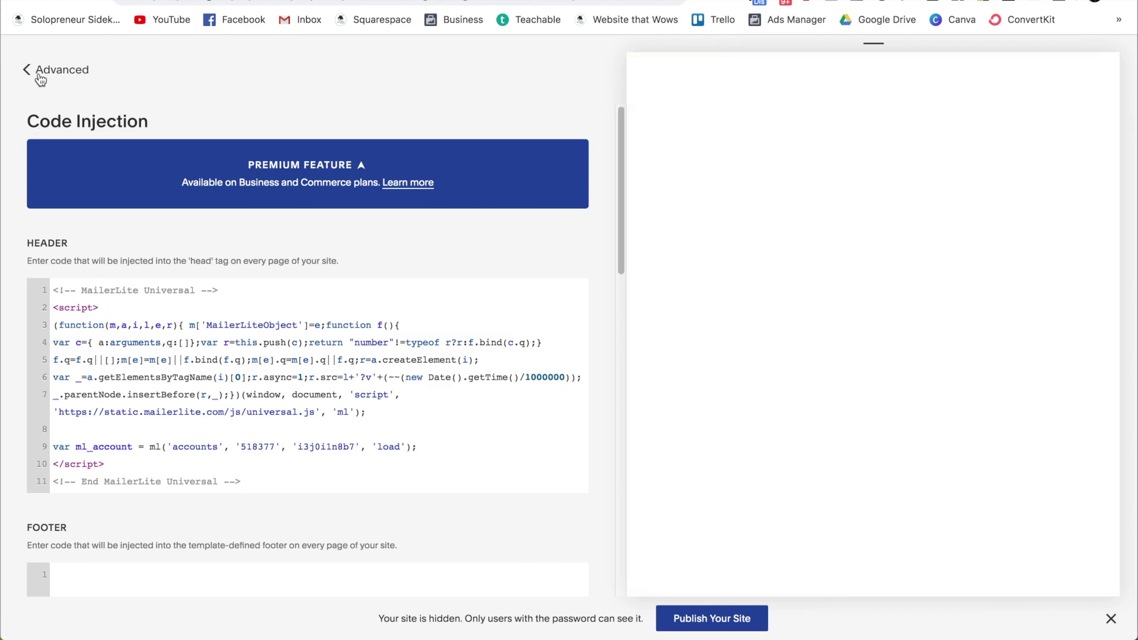
pyautogui.click(41, 79)
pyautogui.click(46, 76)
pyautogui.click(45, 74)
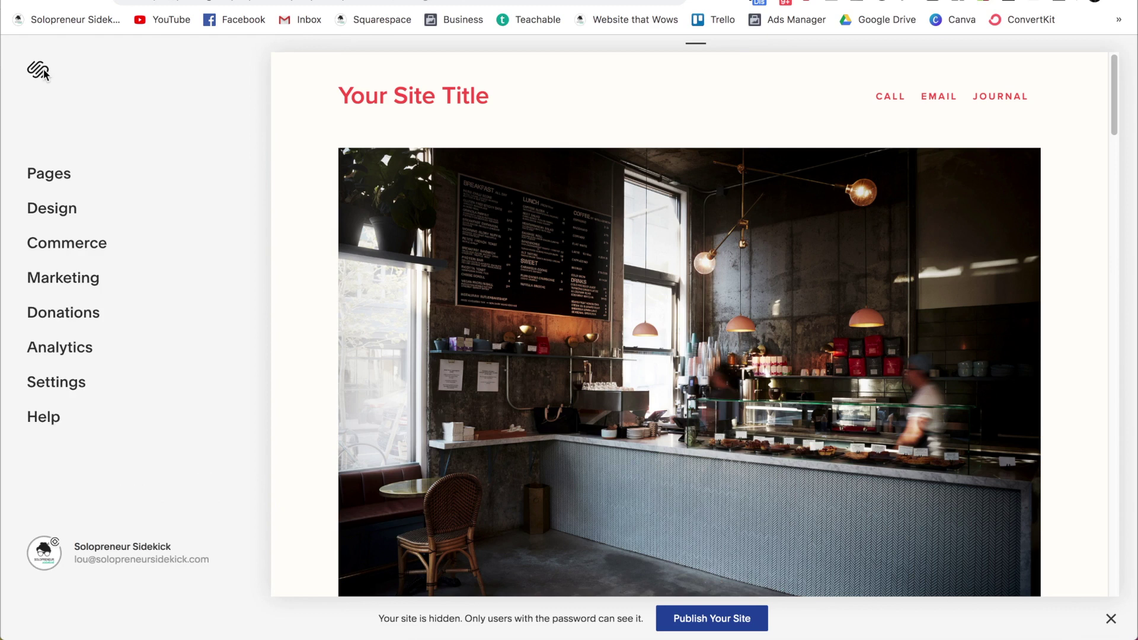
# Step: Edit the hero section and insert a Newsletter block at the top, above the café image
pyautogui.moveTo(389, 161)
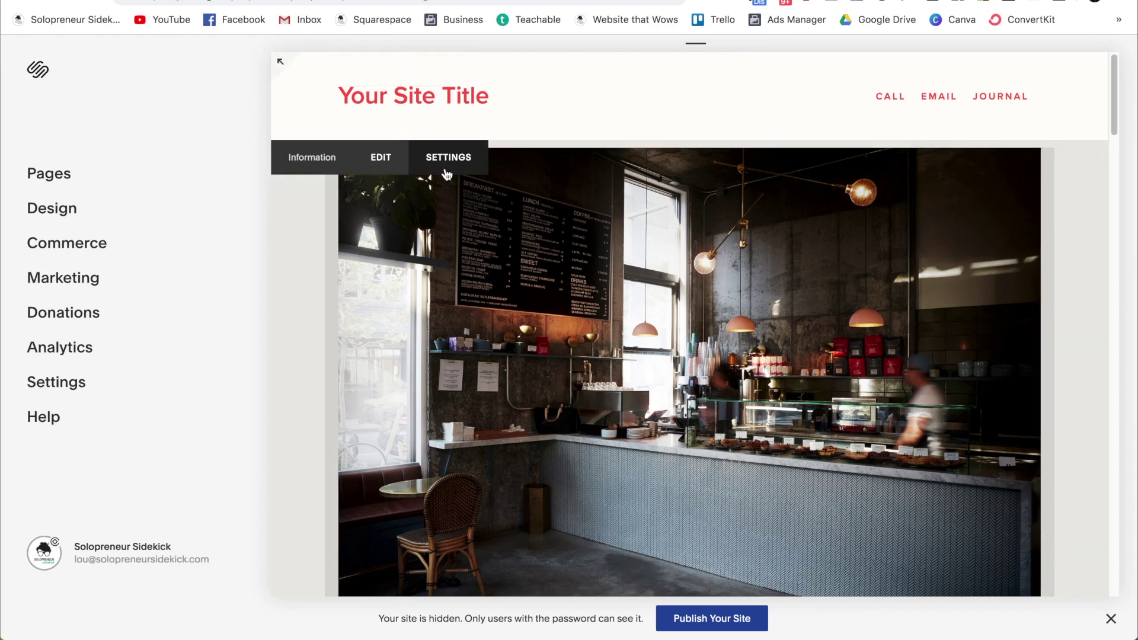
pyautogui.click(388, 161)
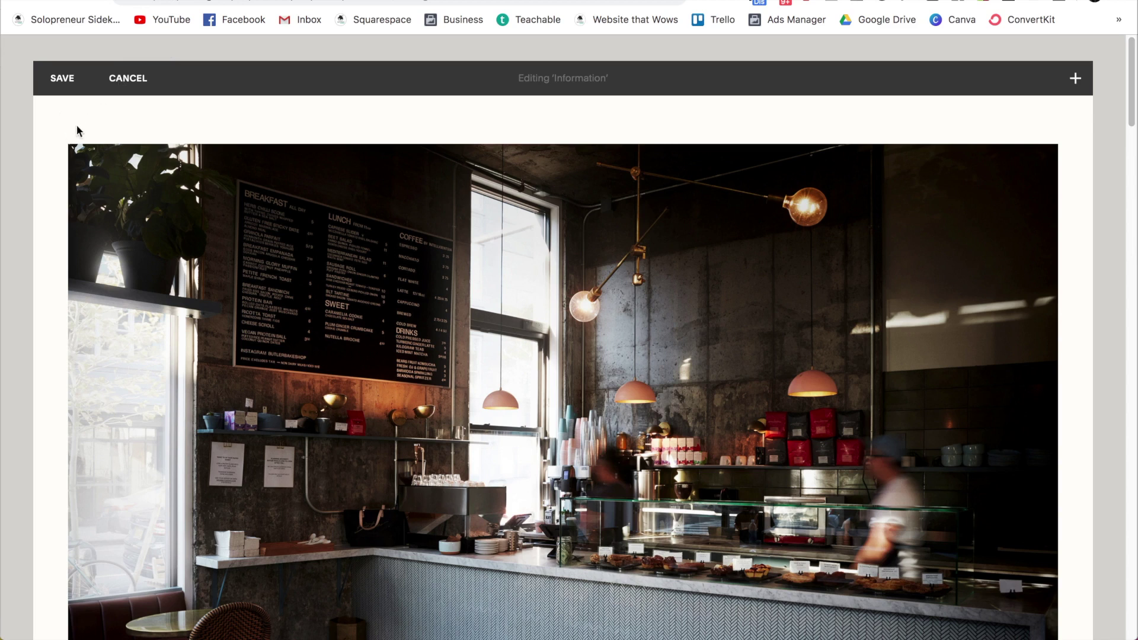
pyautogui.click(55, 130)
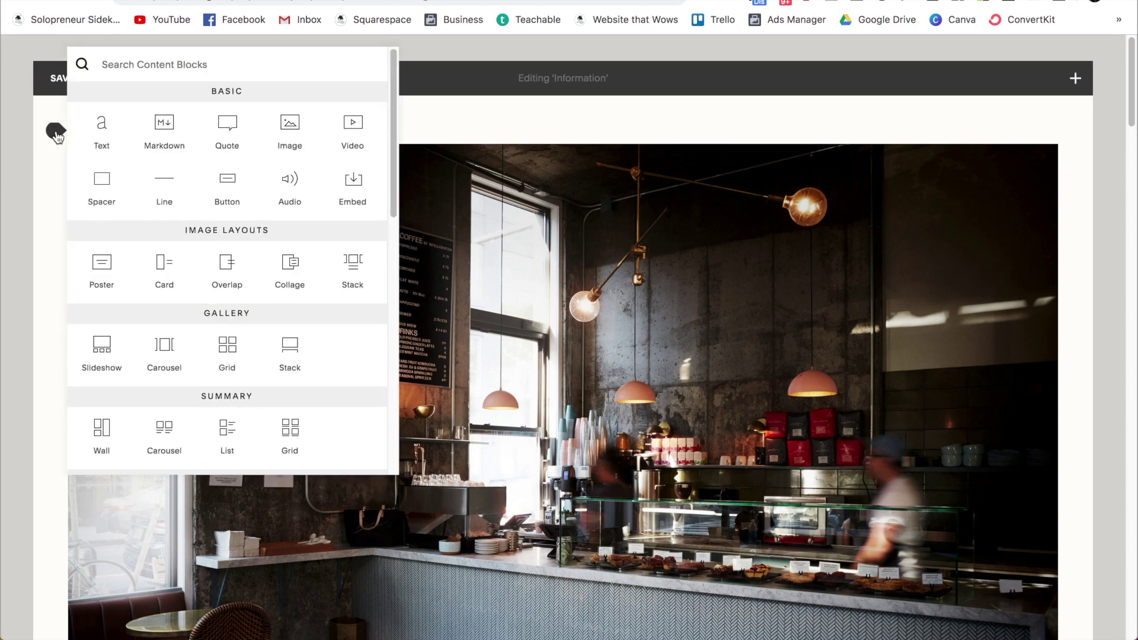
pyautogui.scroll(-5, 170, 243)
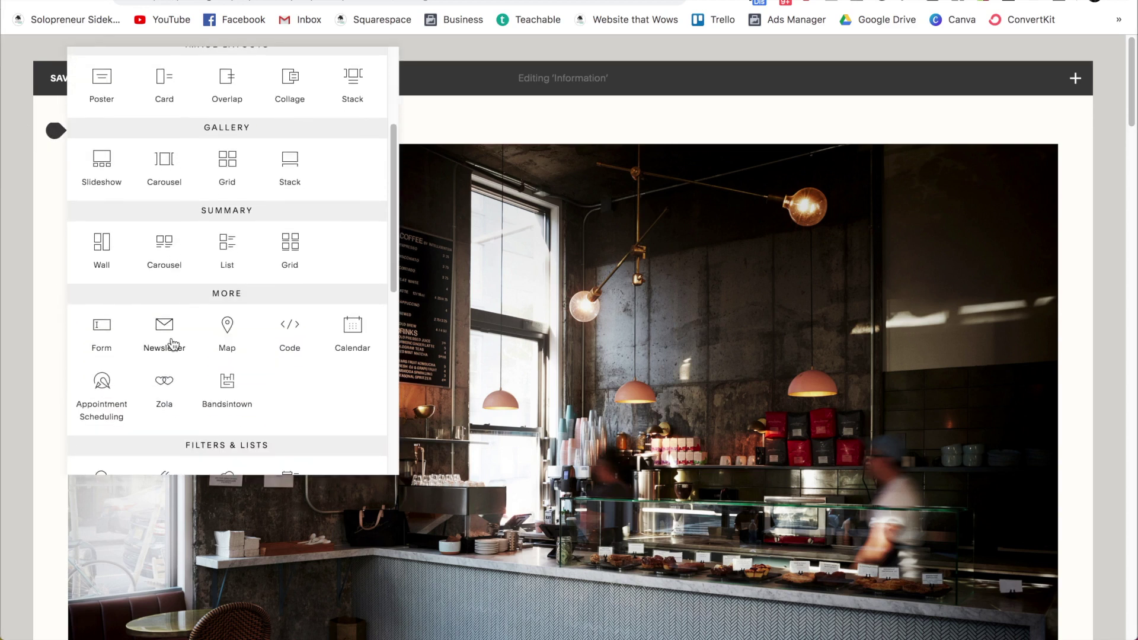
pyautogui.press('Escape')
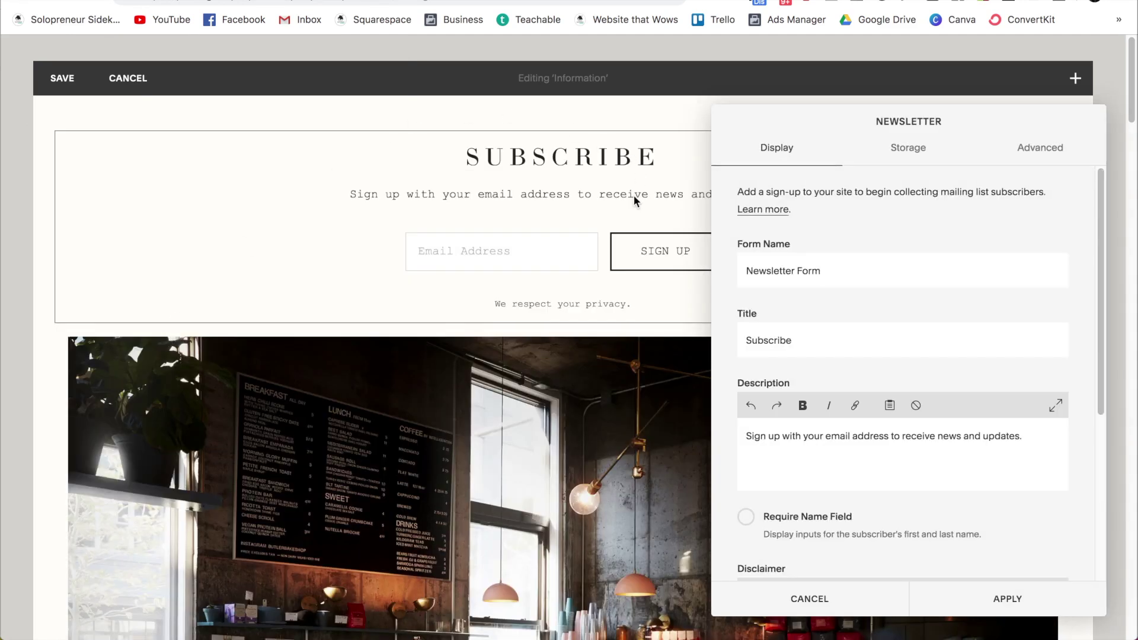
# Step: Title the newsletter block 'Subscribe here!' and enable Require Name Field for first and last names
pyautogui.click(815, 336)
pyautogui.write('here!')
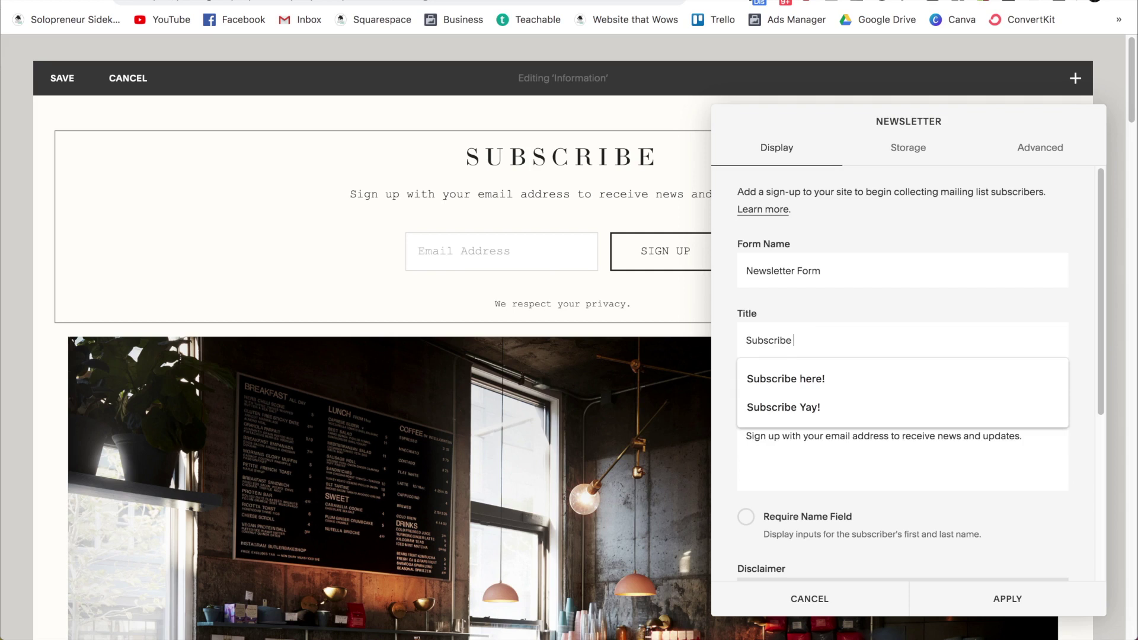
pyautogui.click(910, 449)
pyautogui.click(746, 522)
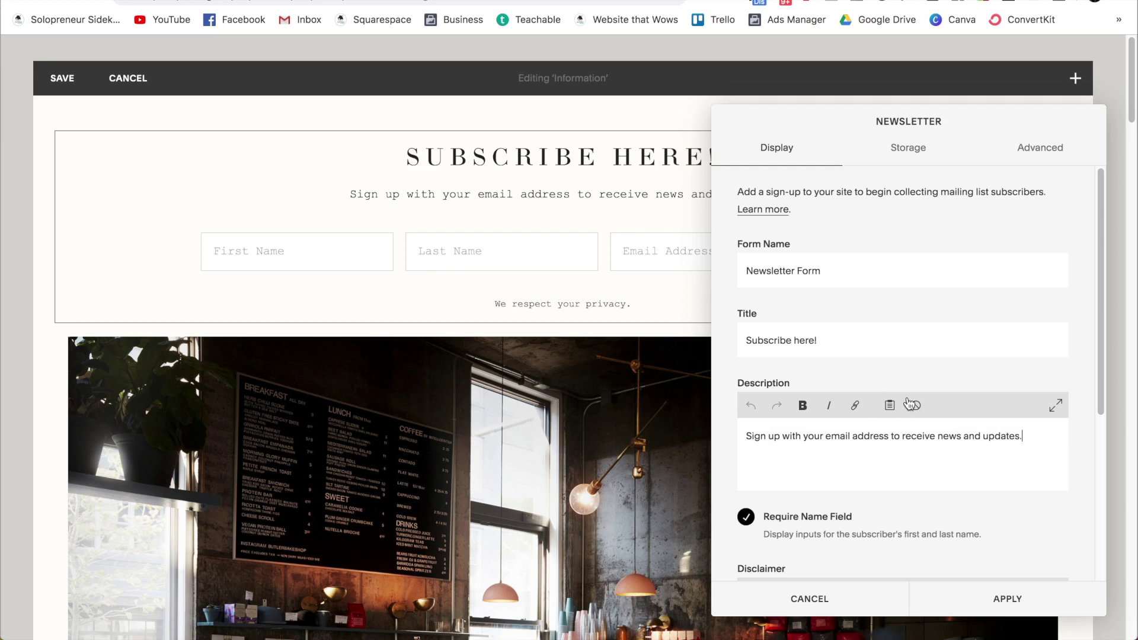
pyautogui.scroll(-3, 924, 388)
pyautogui.scroll(-4, 923, 388)
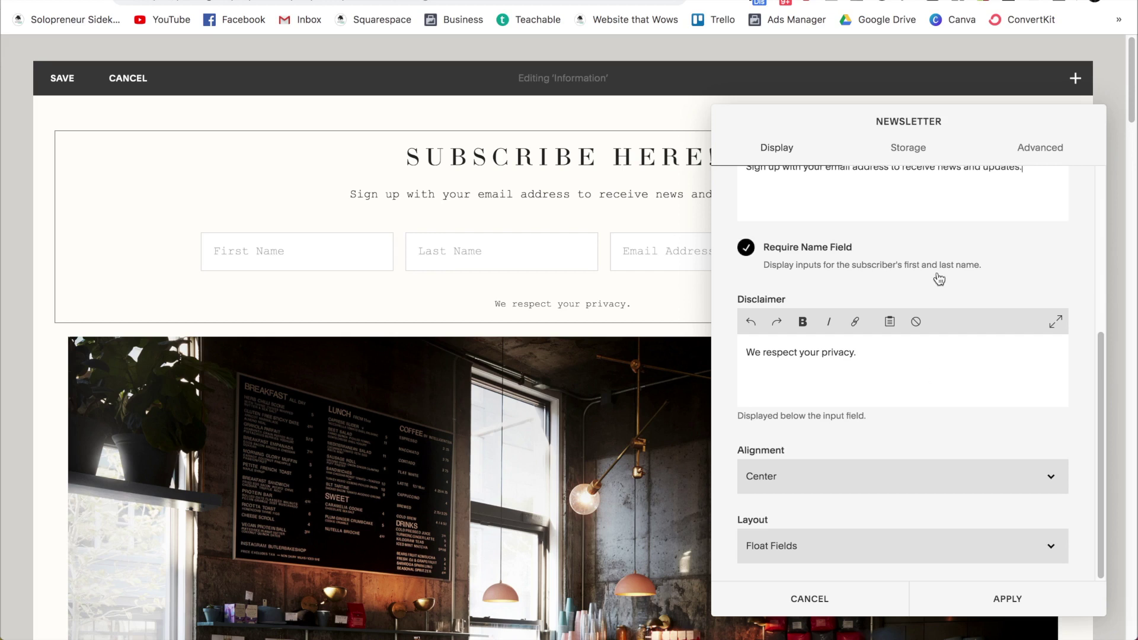
pyautogui.scroll(7, 938, 278)
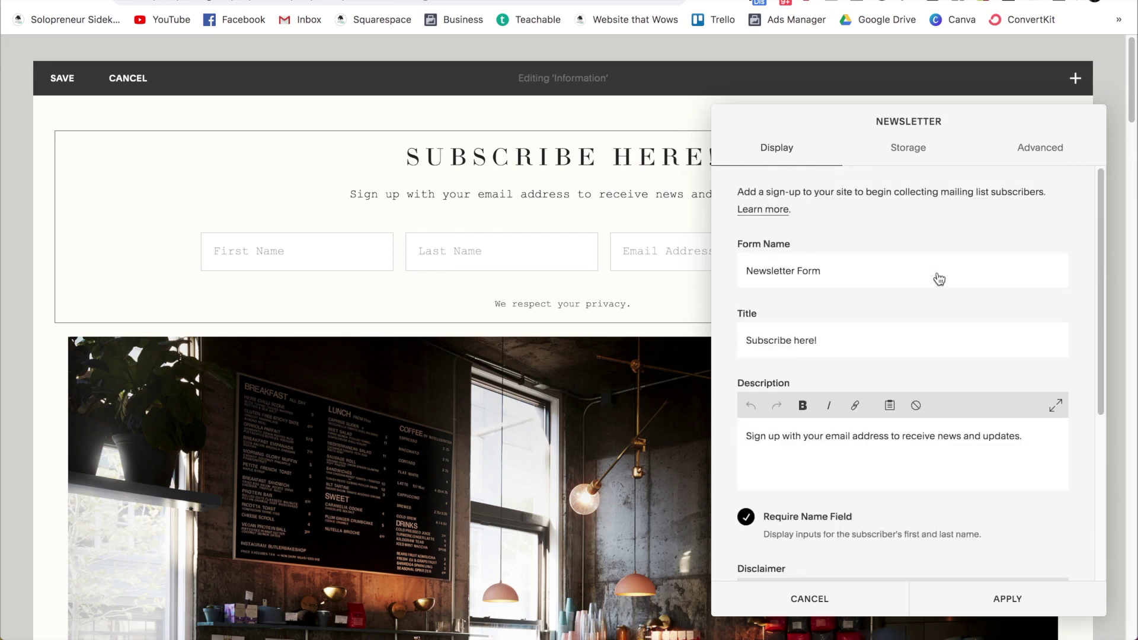
pyautogui.click(919, 156)
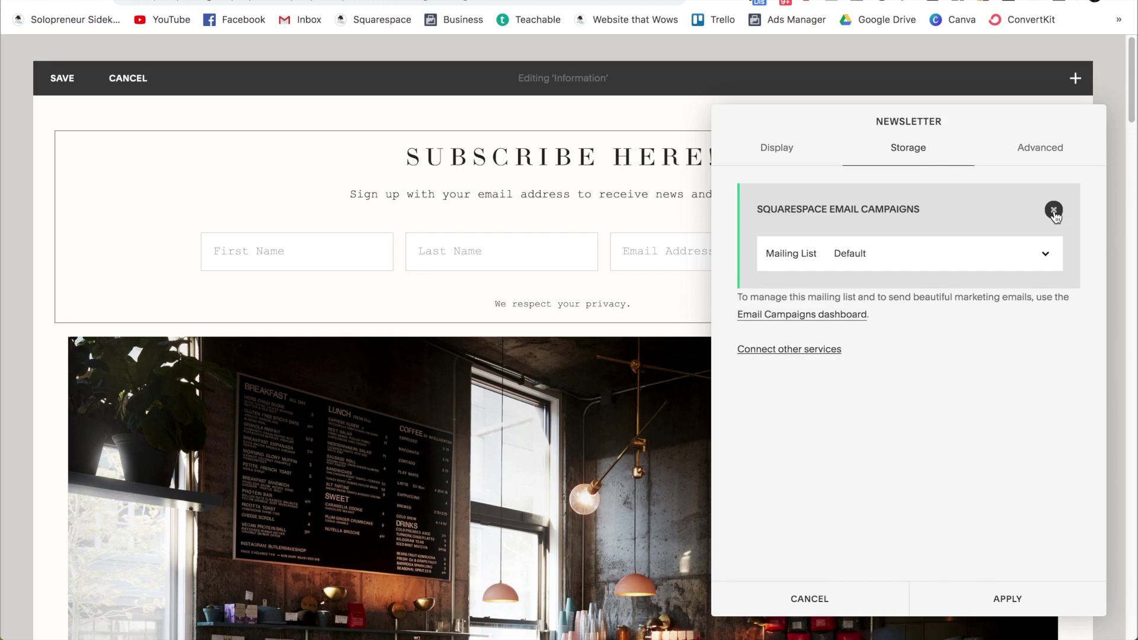
# Step: Replace Squarespace Email Campaigns storage with Google Drive, allowing access for the Google account
pyautogui.click(1054, 211)
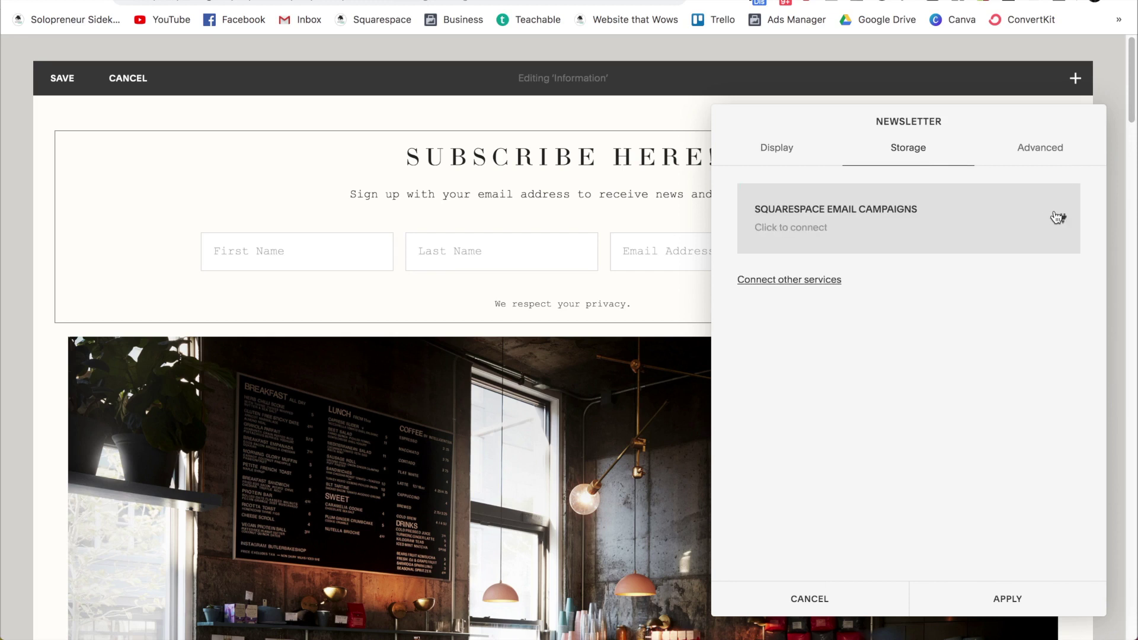
pyautogui.click(815, 285)
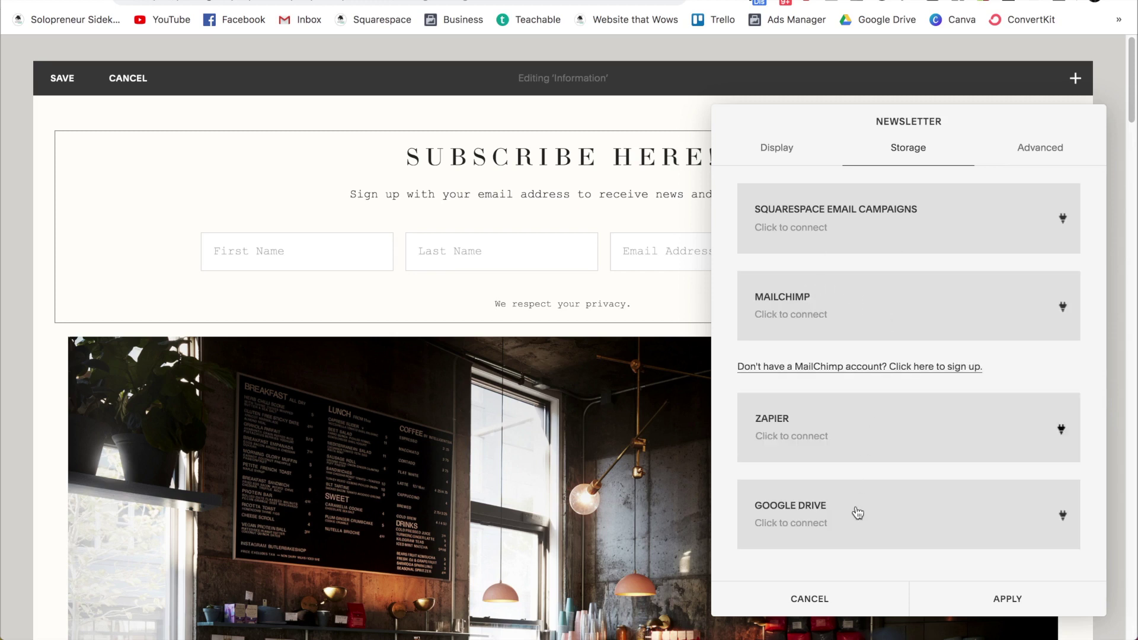
pyautogui.click(857, 511)
pyautogui.click(344, 221)
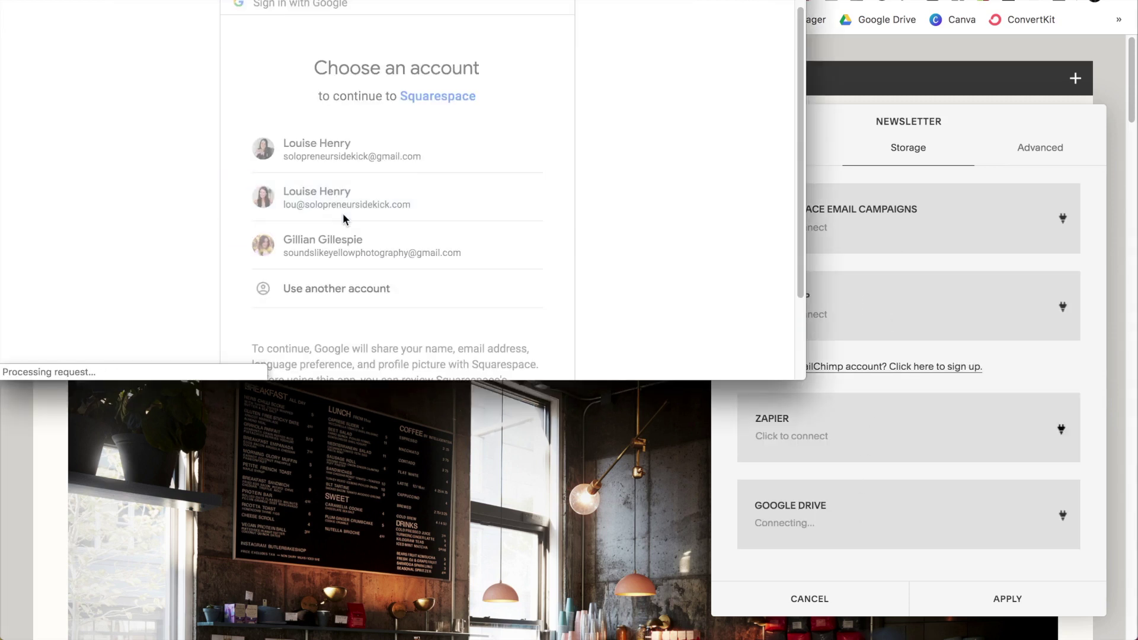
pyautogui.scroll(-5, 478, 186)
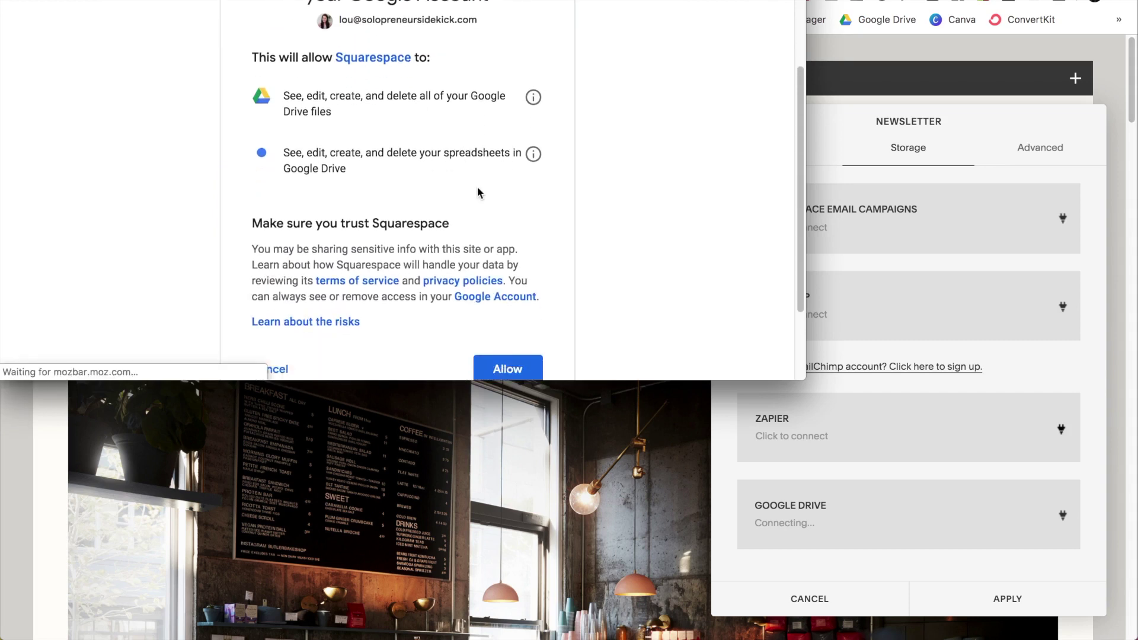
pyautogui.click(501, 268)
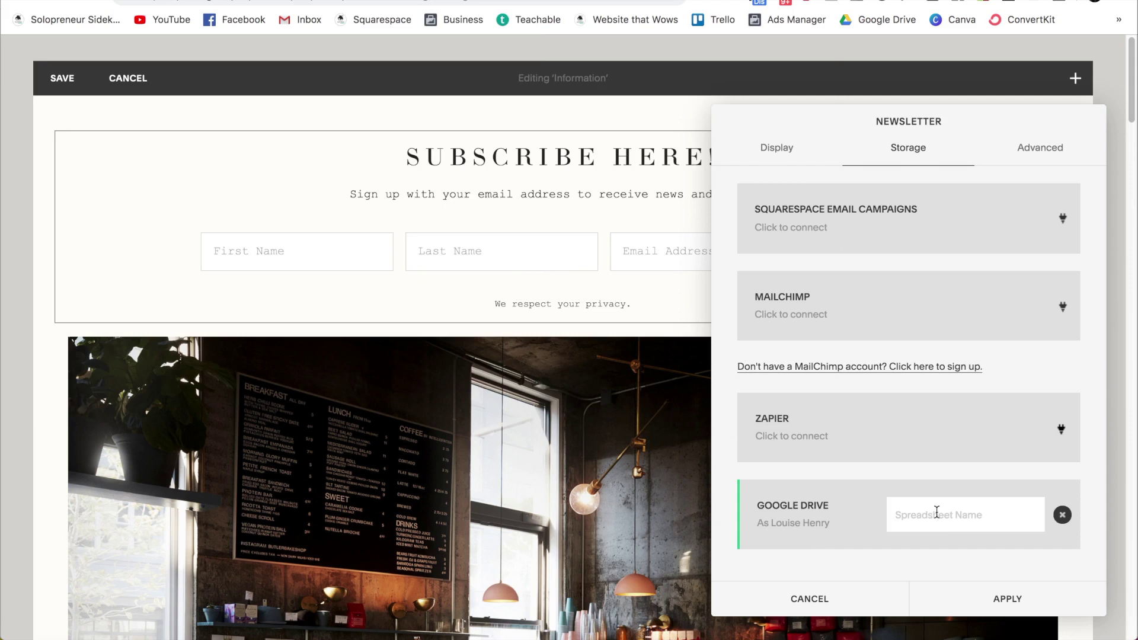
# Step: Name the signup spreadsheet 'Newsletter List', apply the block settings, and save the page
pyautogui.click(937, 512)
pyautogui.write('Newsletter List')
pyautogui.click(993, 608)
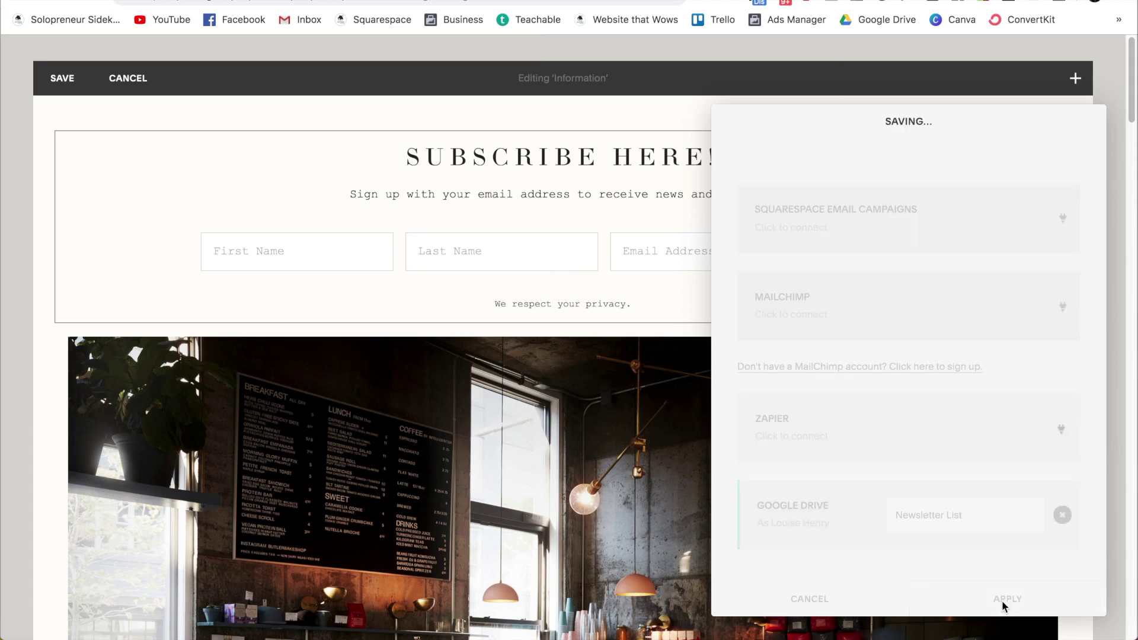
pyautogui.click(63, 79)
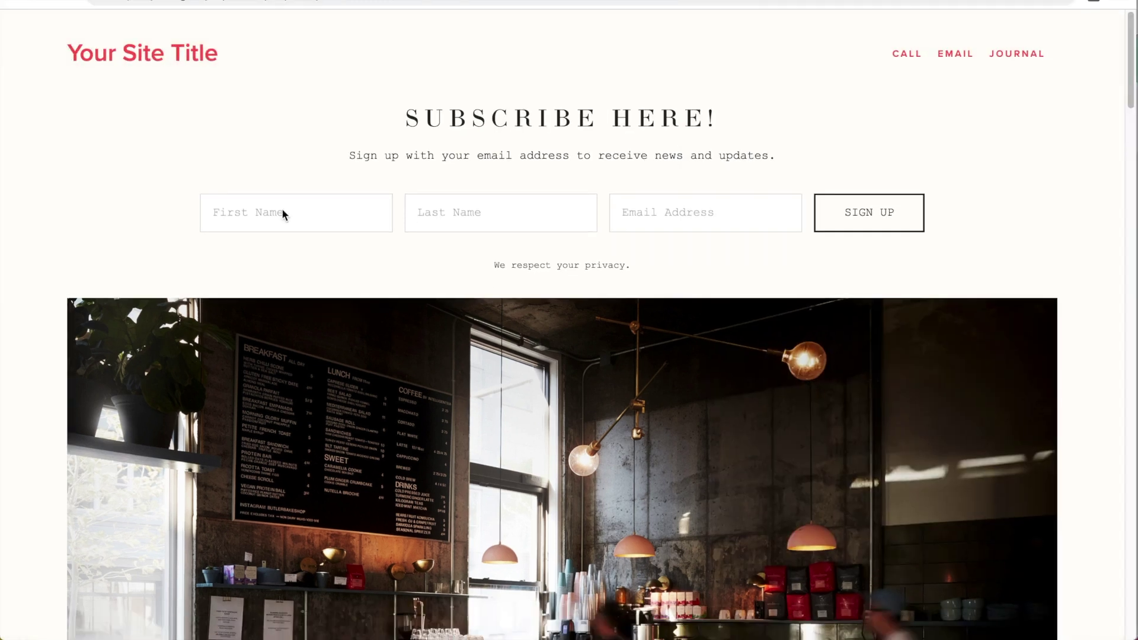
# Step: Fill the live signup form with a test first name, last name and e-mail address
pyautogui.click(252, 214)
pyautogui.press('Tab')
pyautogui.press('Tab')
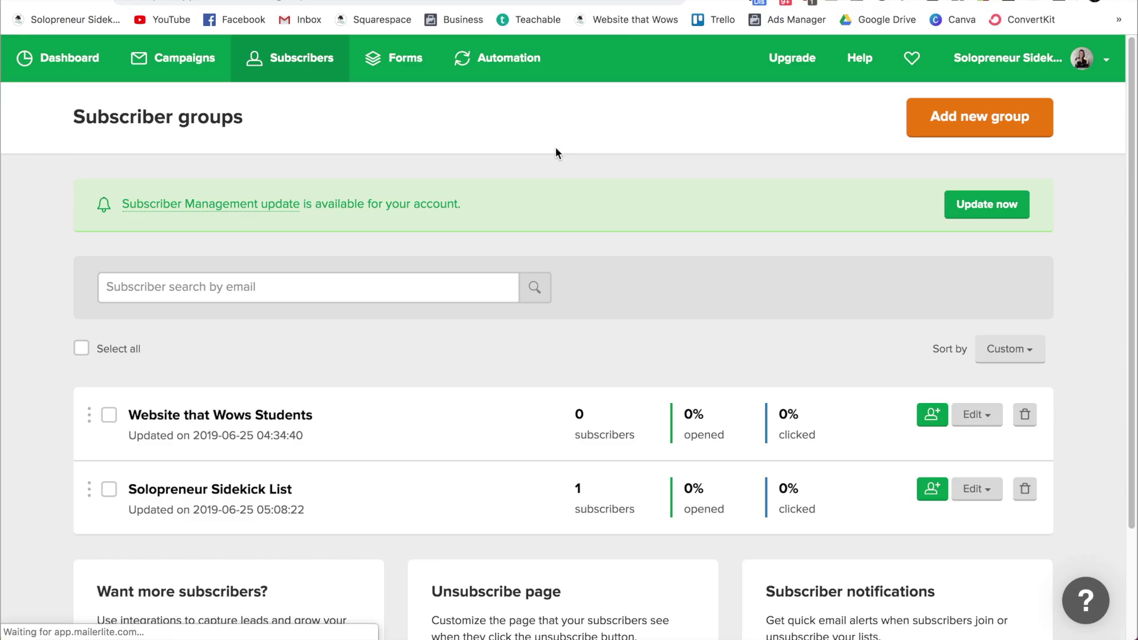
# Step: Go to MailerLite's Automation section from the top navigation
pyautogui.scroll(-2, 556, 147)
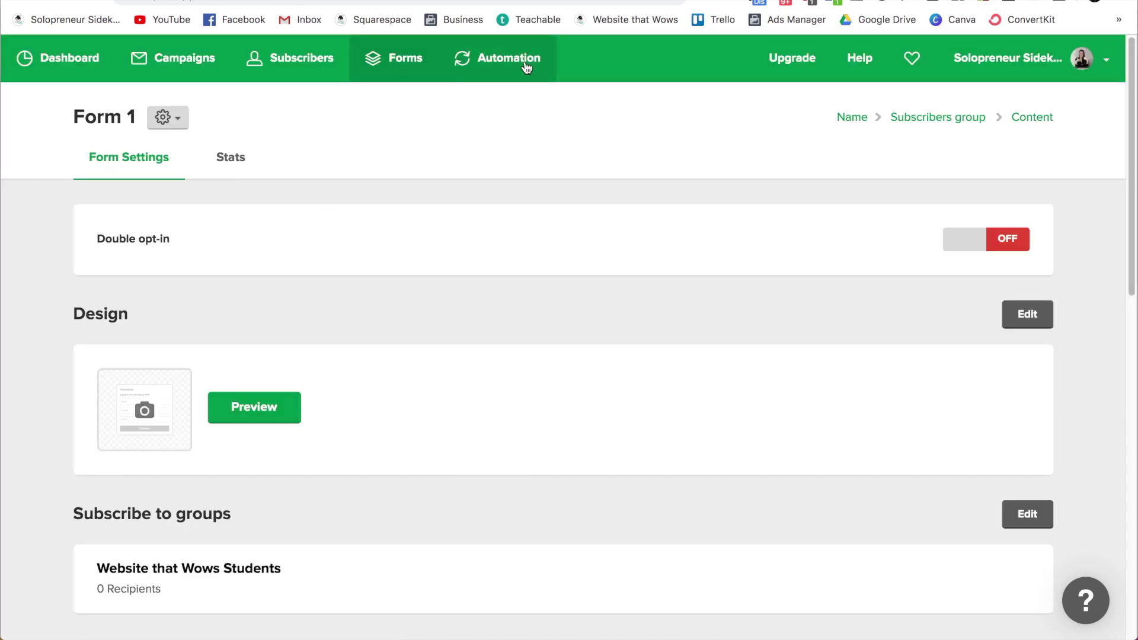
pyautogui.click(525, 66)
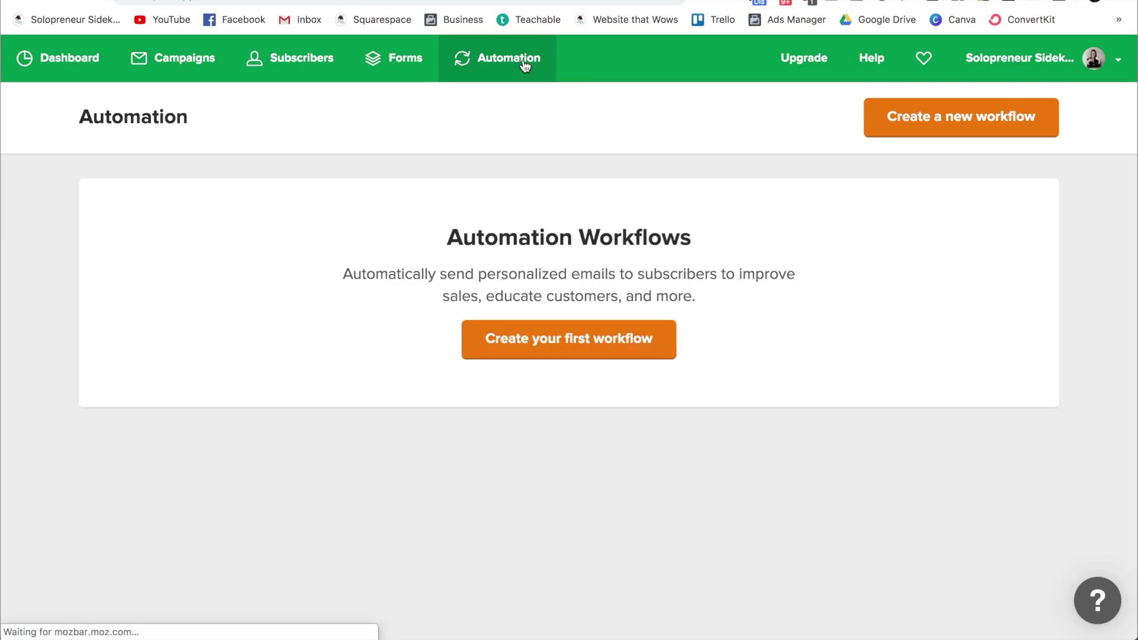
# Step: Create a workflow triggered by joining Website that Wows Students, named 'Website that Wows Welcome Sequence', and save
pyautogui.click(573, 347)
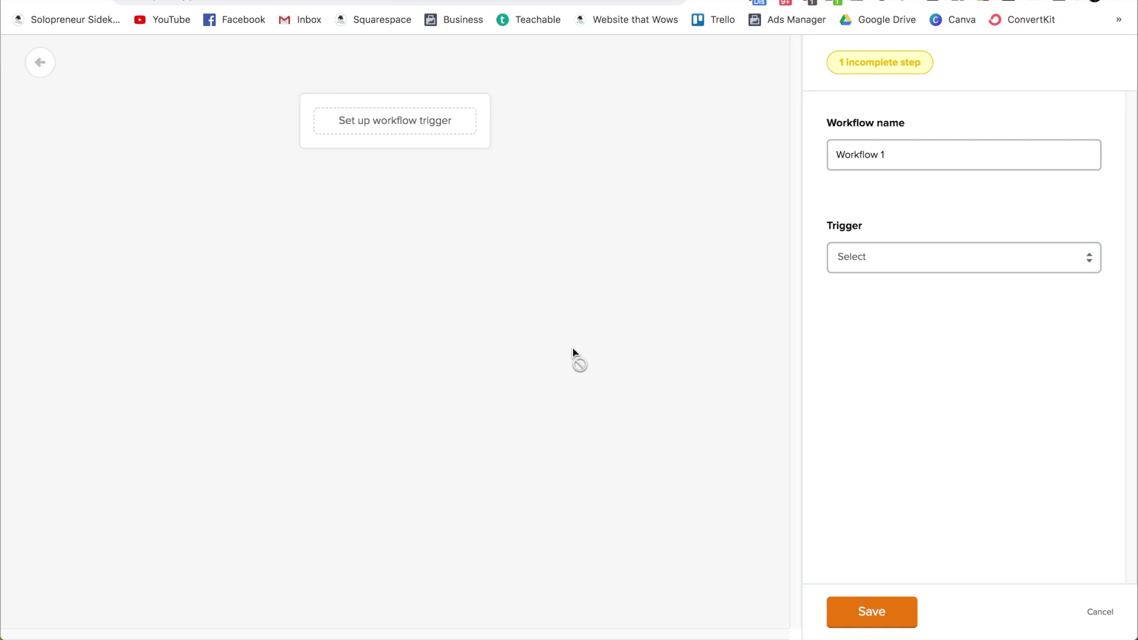
pyautogui.click(419, 130)
pyautogui.click(984, 270)
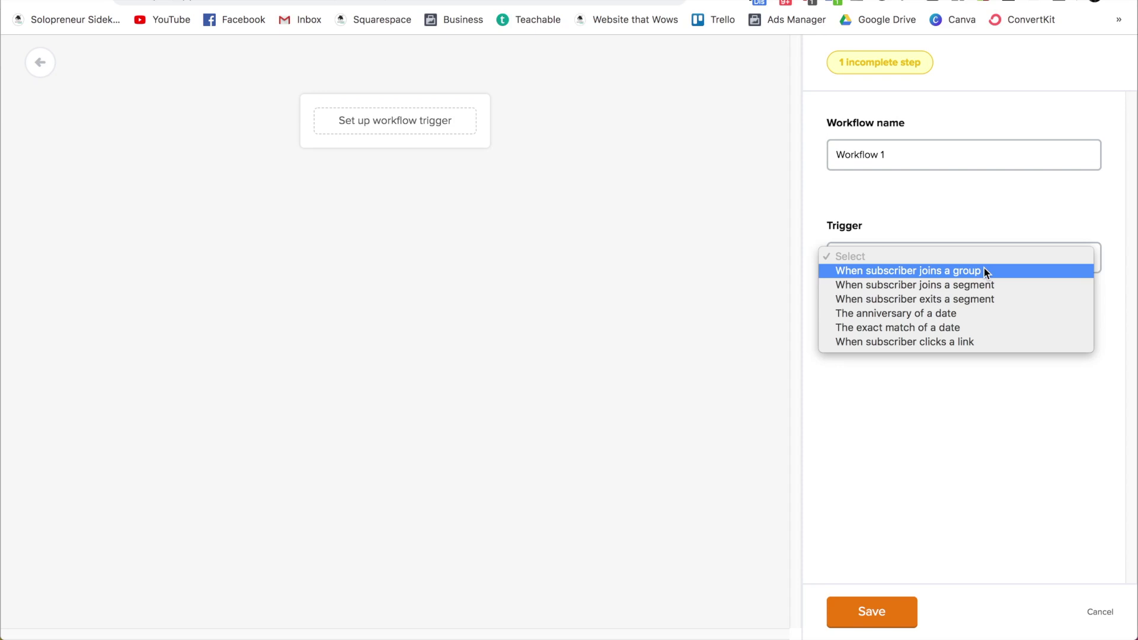
pyautogui.click(983, 270)
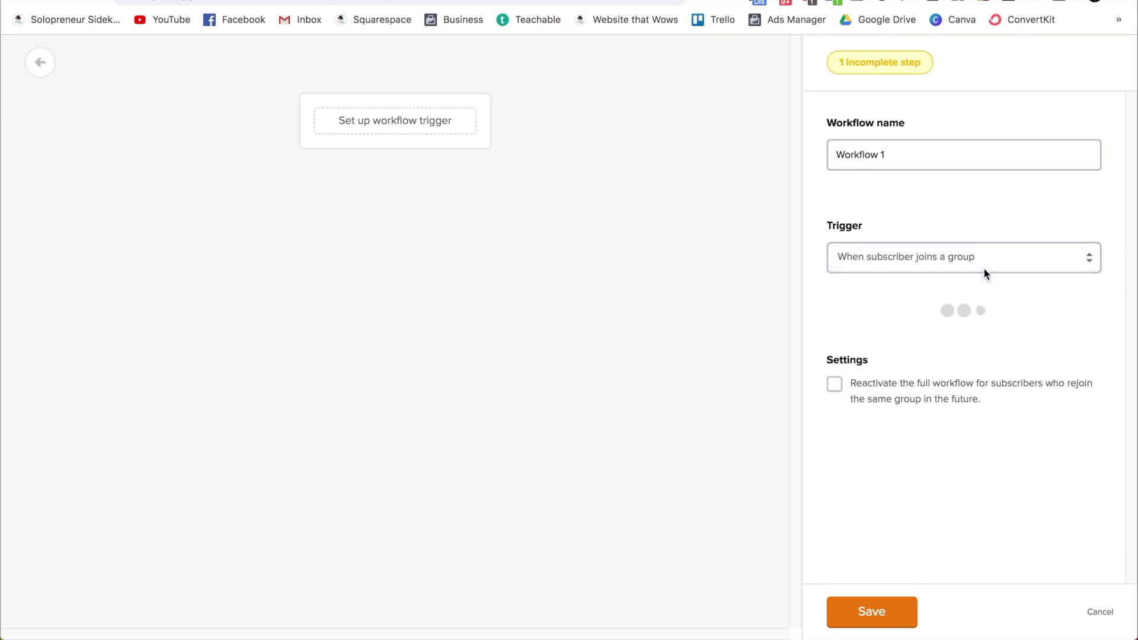
pyautogui.click(974, 326)
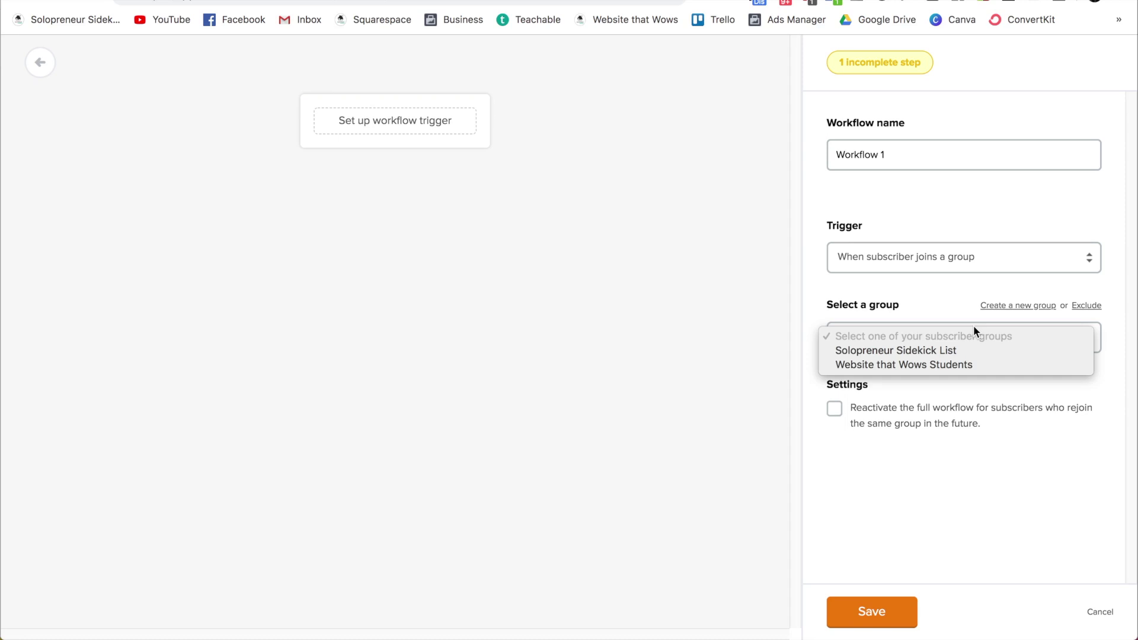
pyautogui.click(979, 365)
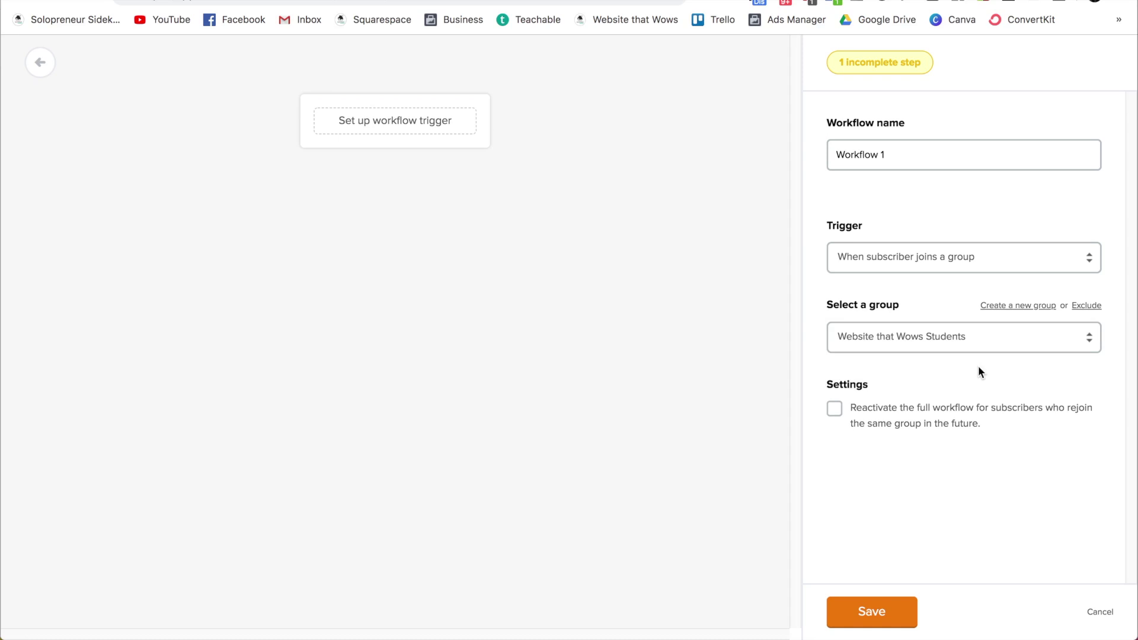
pyautogui.write('Website that Wows Welcome Sequence')
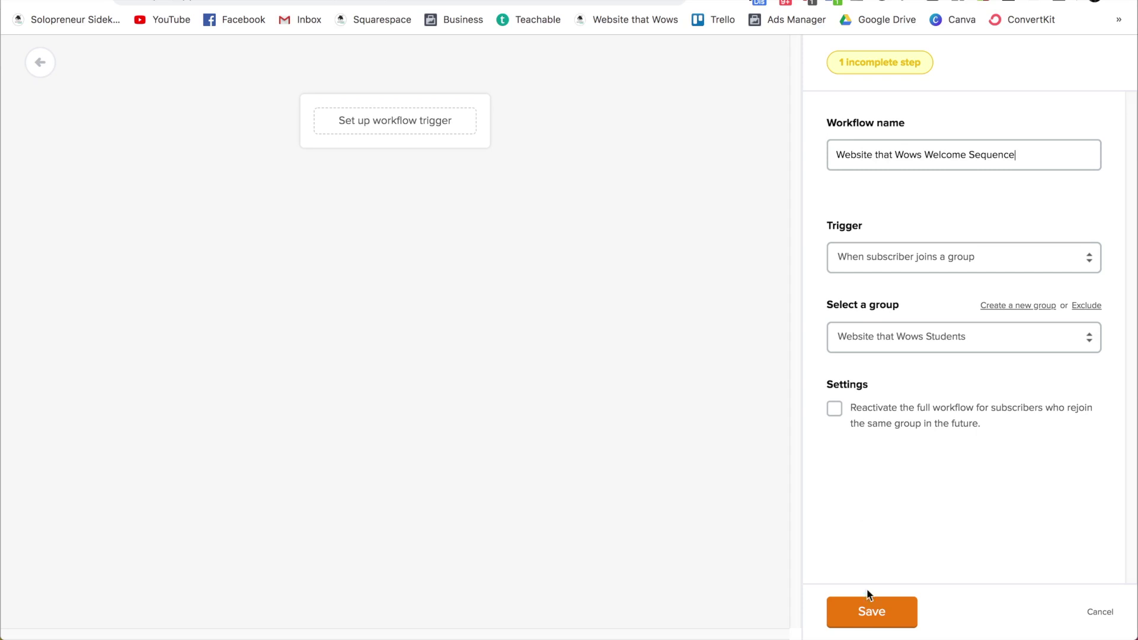
pyautogui.click(872, 608)
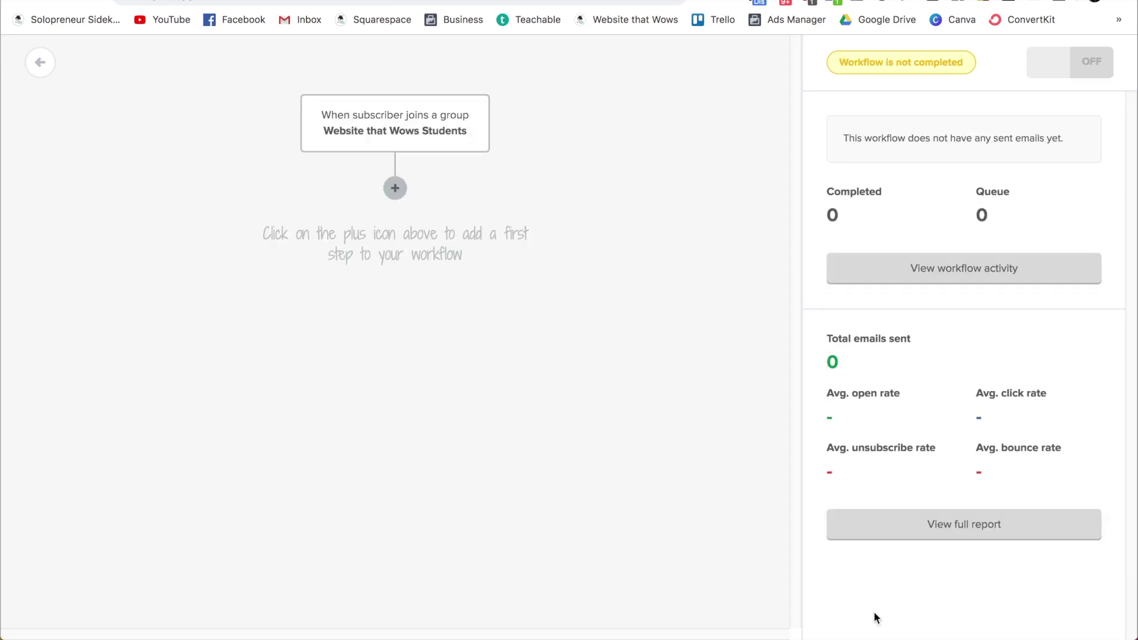
# Step: Add an email step with subject 'Email 1', the sender's name and address, then go to Design email
pyautogui.click(396, 190)
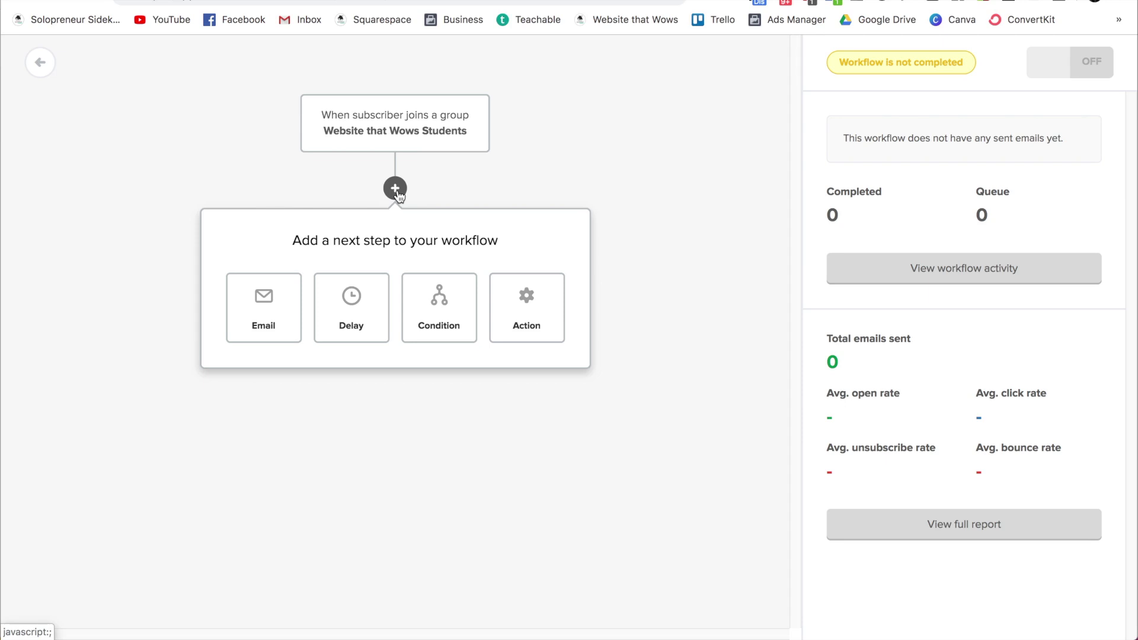
pyautogui.click(270, 300)
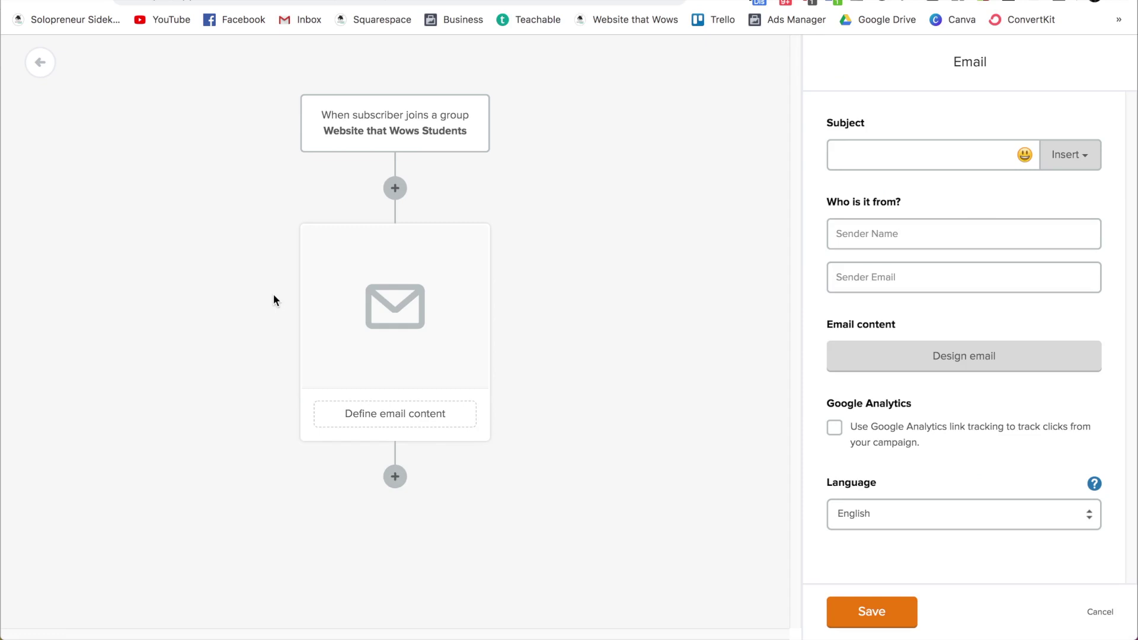
pyautogui.click(903, 151)
pyautogui.write('Email 1')
pyautogui.click(887, 220)
pyautogui.write('Louise')
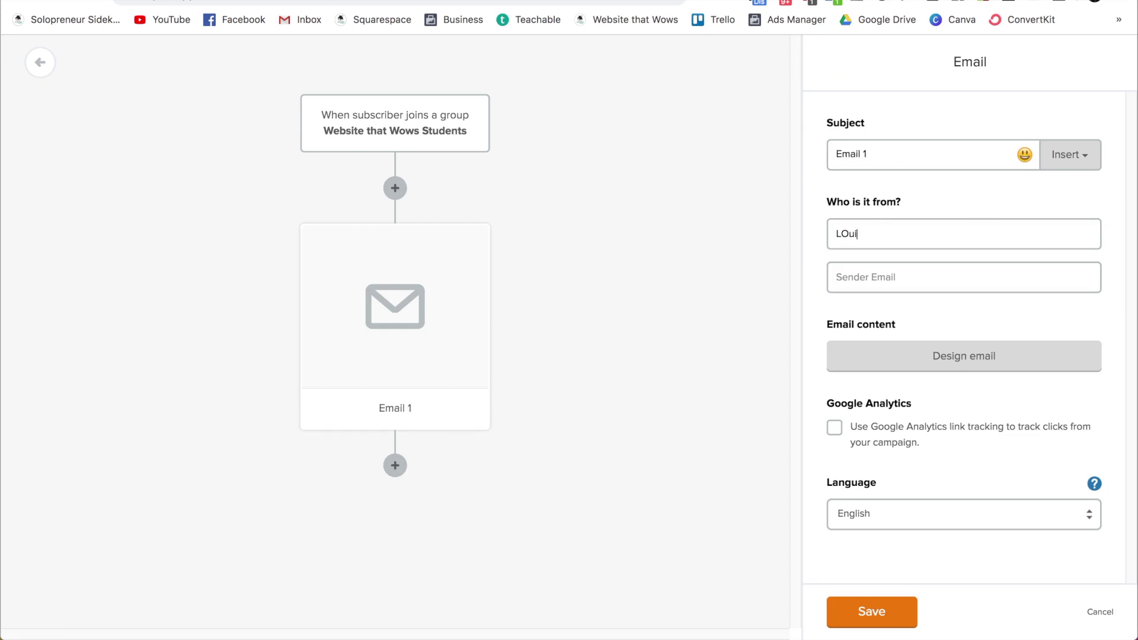
pyautogui.press('Tab')
pyautogui.write('lou')
pyautogui.click(884, 313)
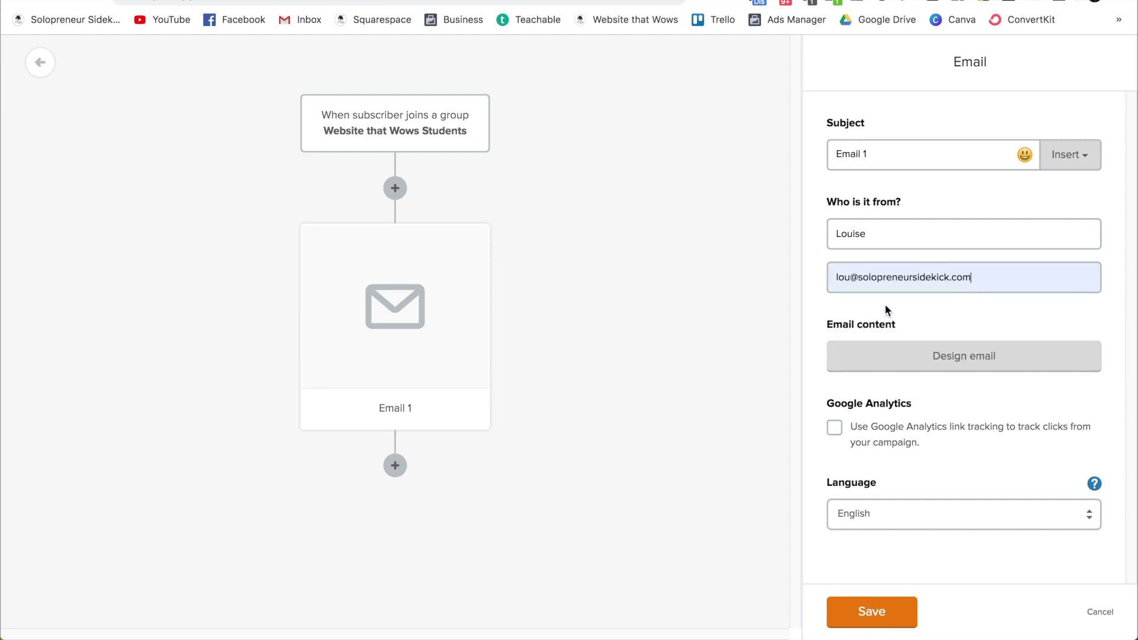
pyautogui.click(919, 354)
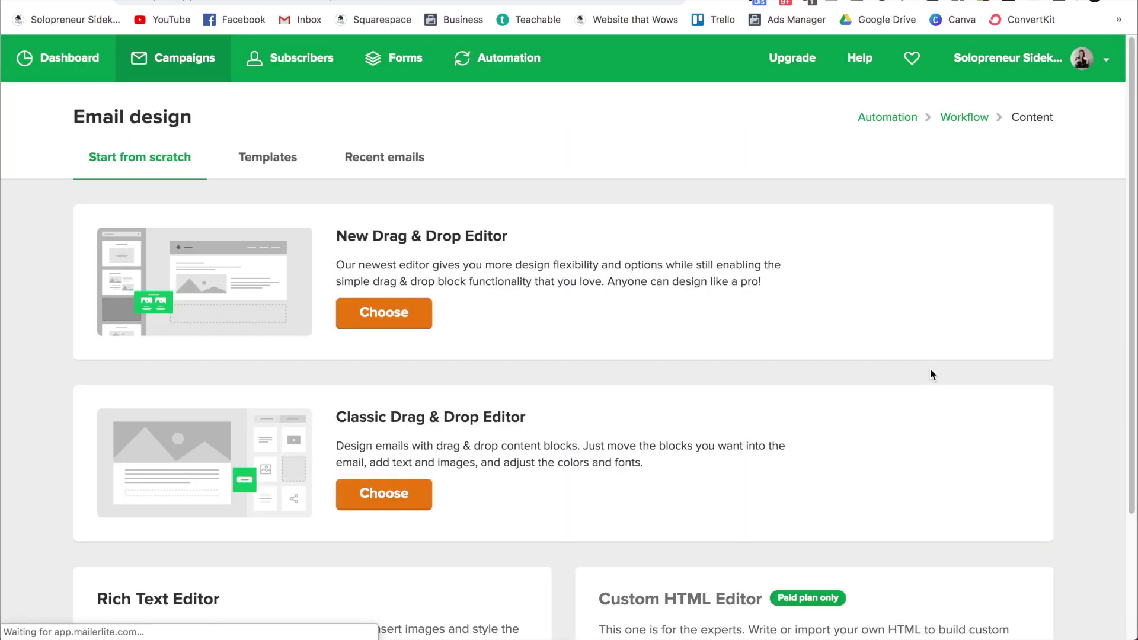
# Step: In the New Drag & Drop Editor, change the heading to 'Welcome to Website that Wows!!'
pyautogui.click(364, 321)
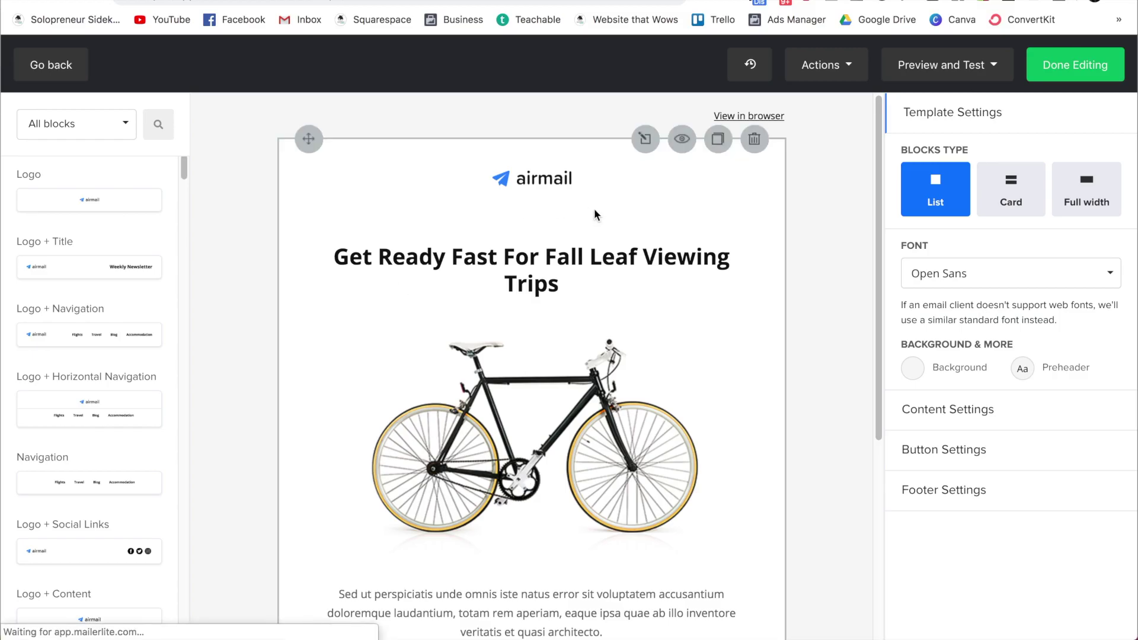
pyautogui.scroll(-2, 594, 209)
pyautogui.click(550, 212)
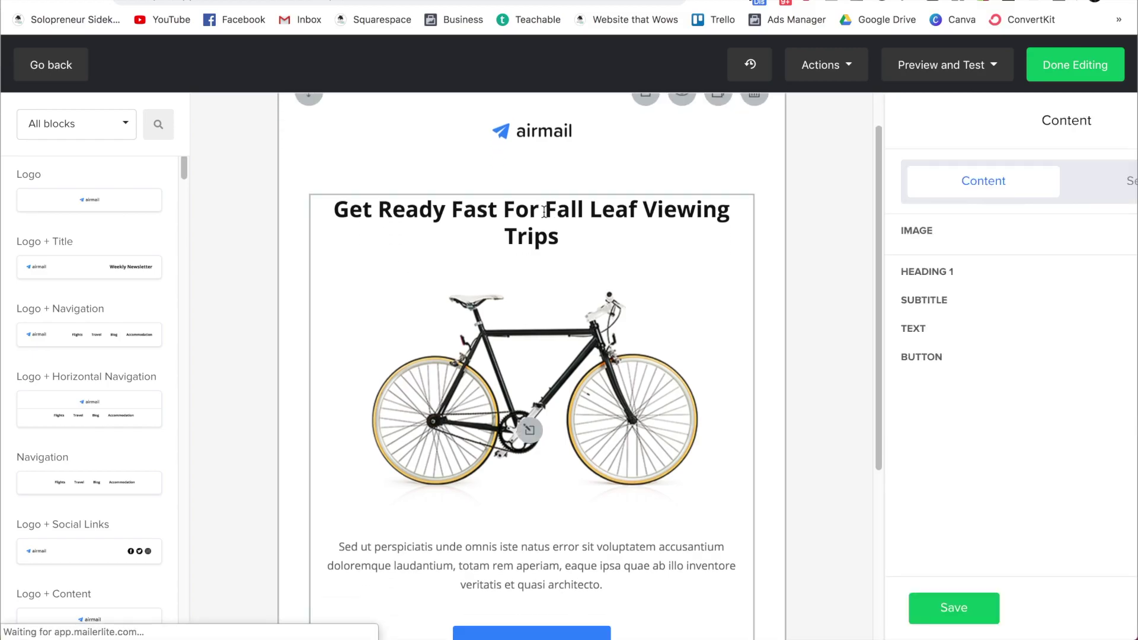
pyautogui.tripleClick(876, 389)
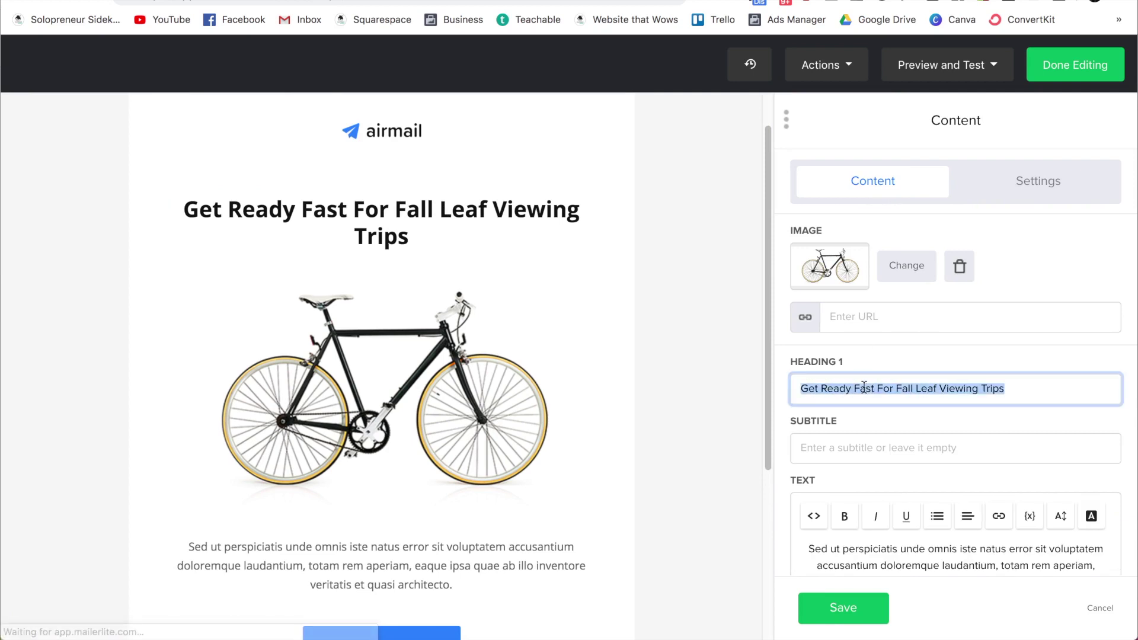
pyautogui.write('Welcome to Website that Wows!!')
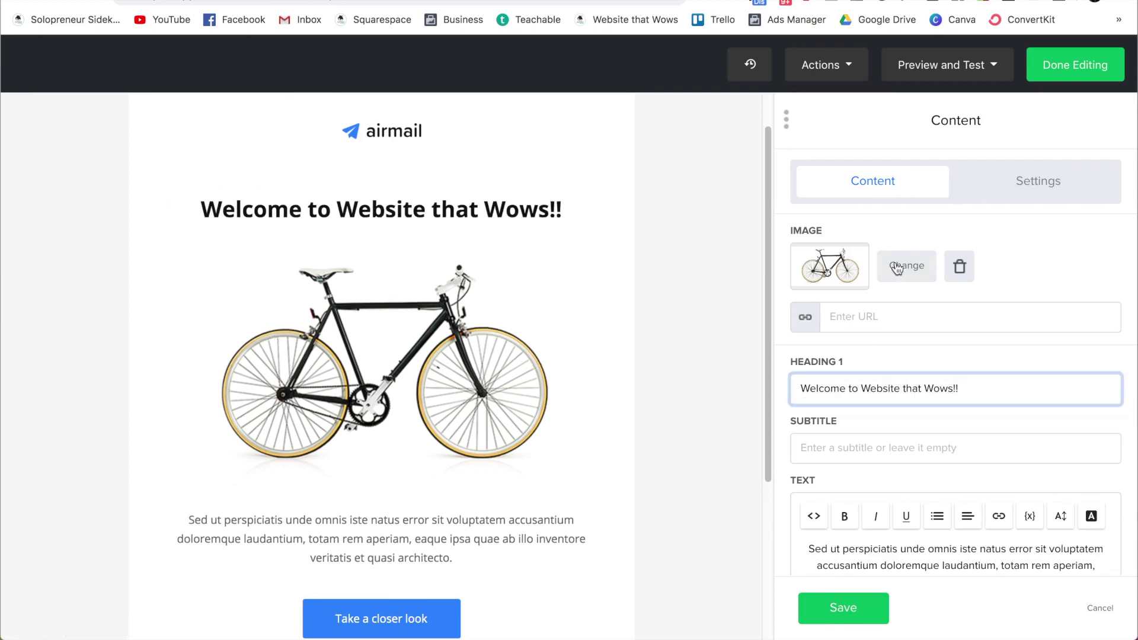
# Step: Swap the bicycle image for the uploaded Website that Wows image, delete the airmail logo, and finish editing
pyautogui.click(901, 264)
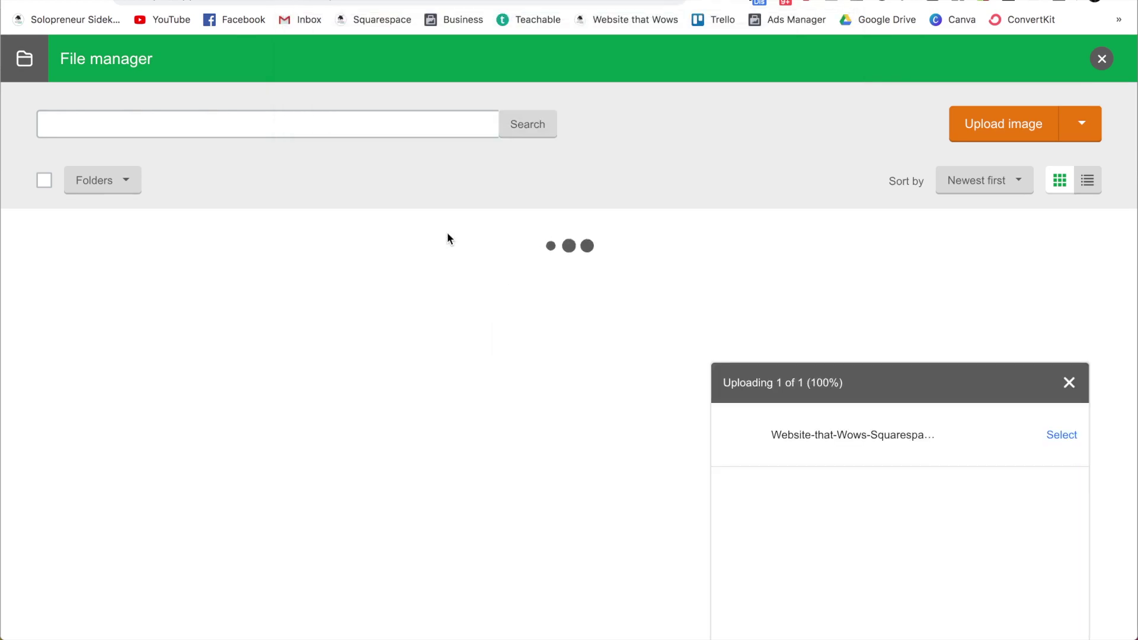
pyautogui.click(53, 251)
pyautogui.click(64, 399)
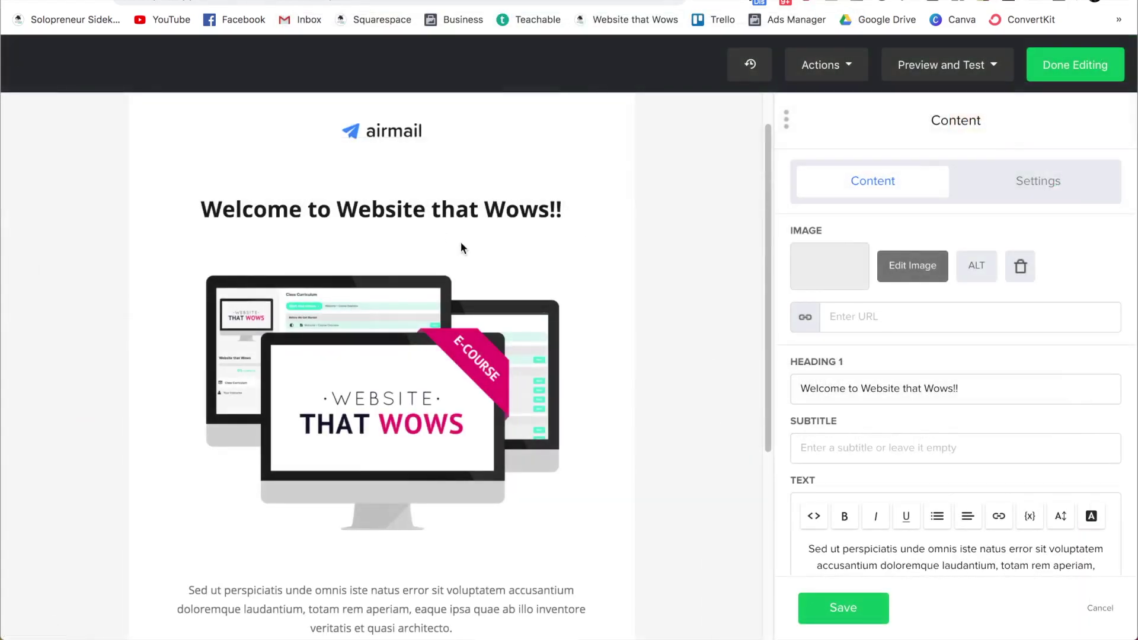
pyautogui.click(363, 175)
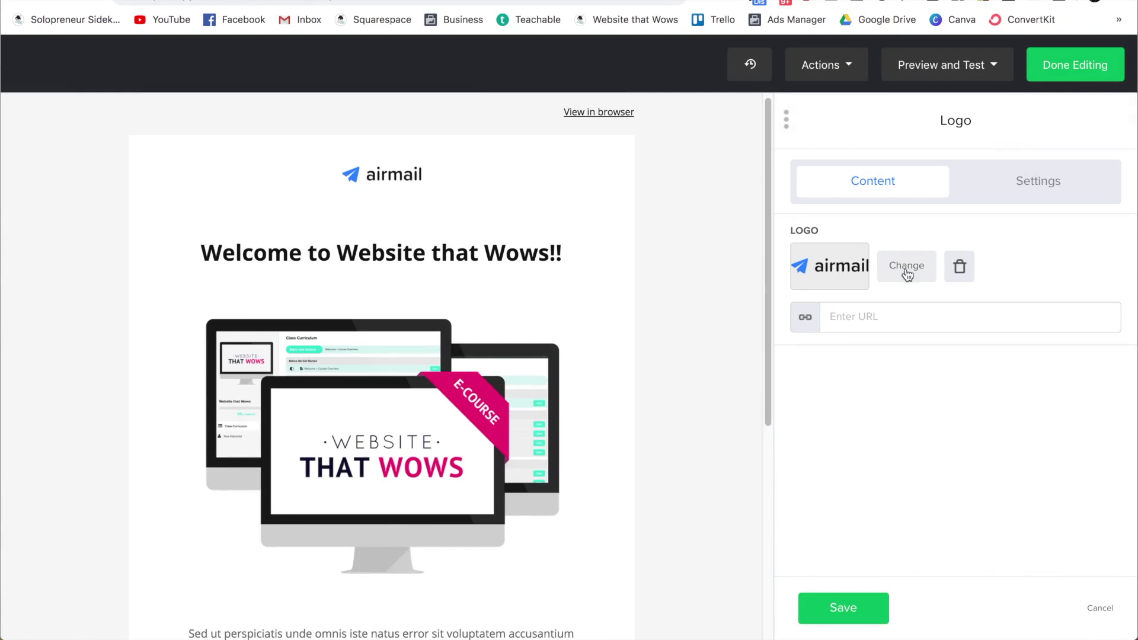
pyautogui.click(958, 267)
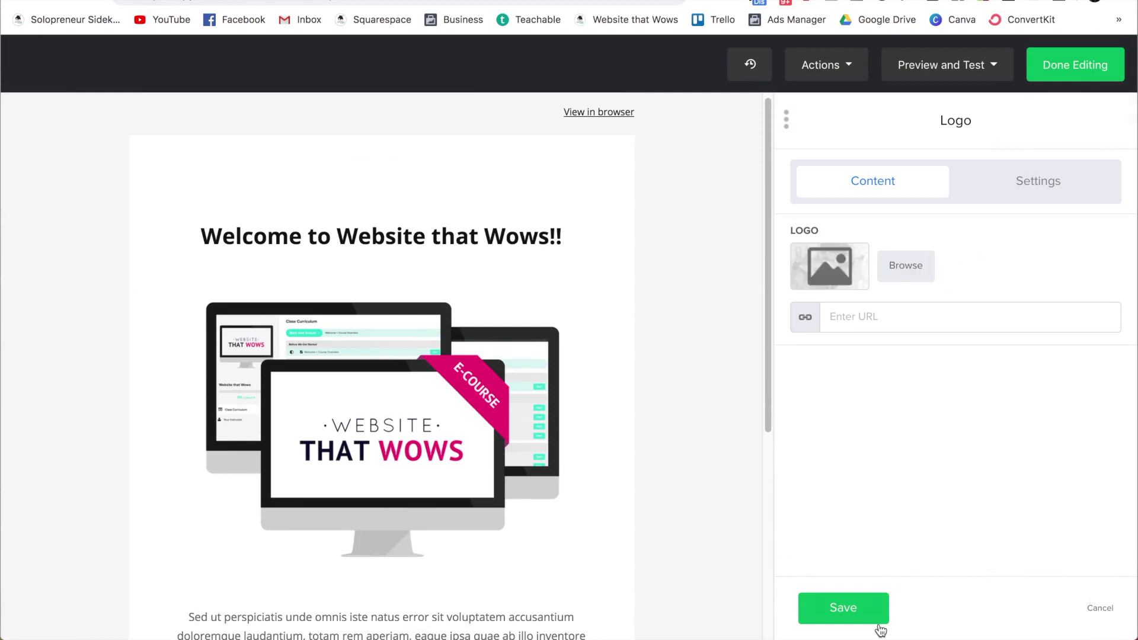
pyautogui.click(852, 616)
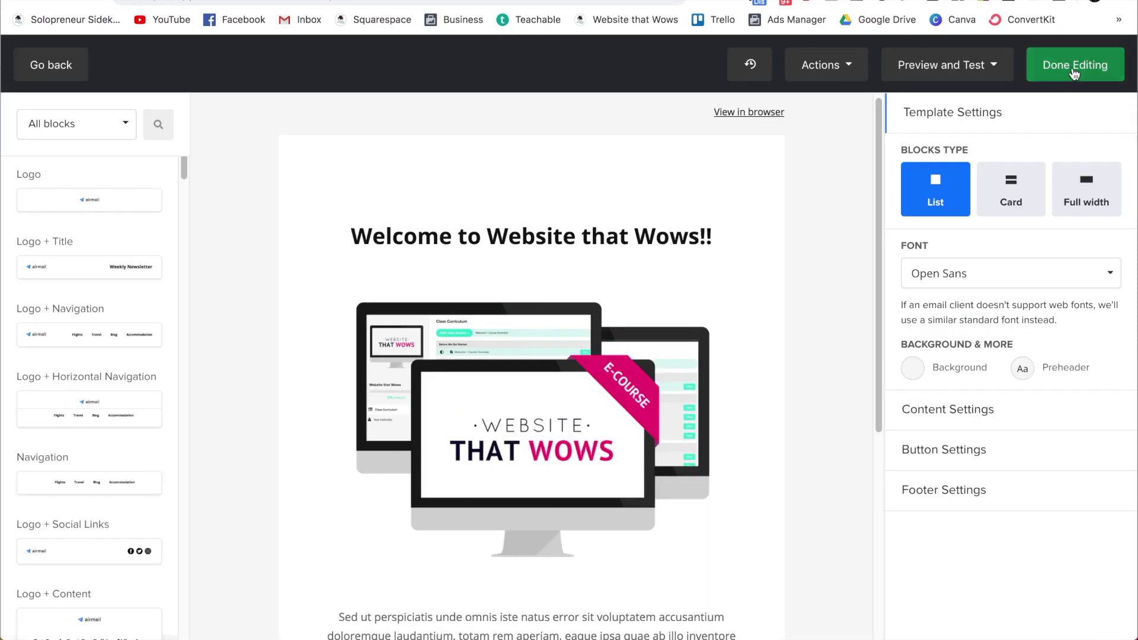
pyautogui.click(1076, 65)
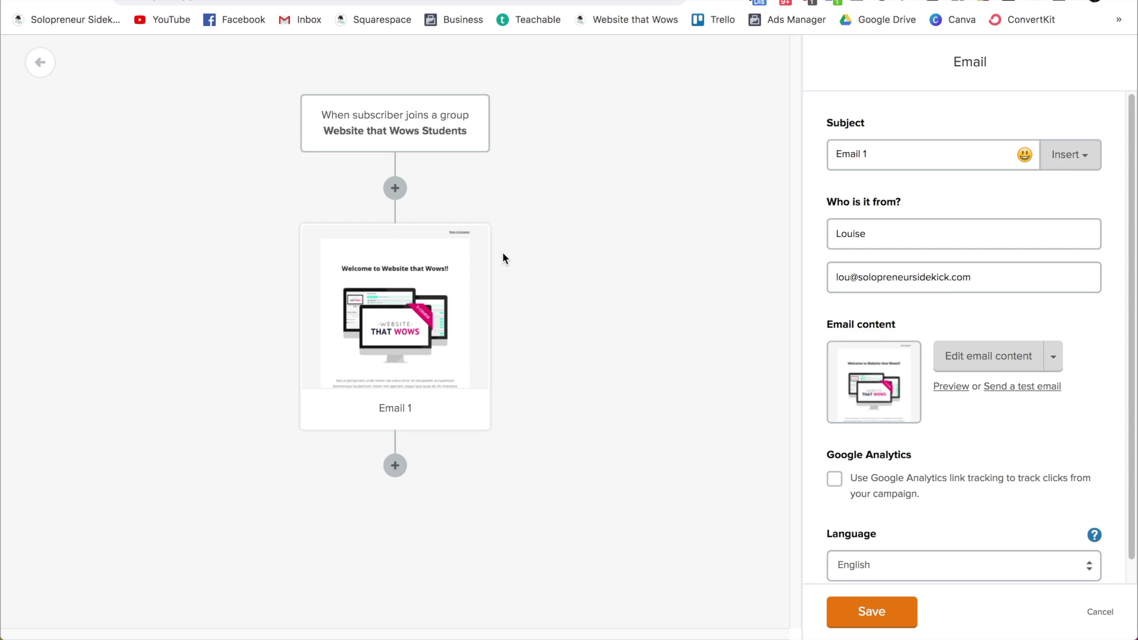
# Step: Add a delay step after Email 1 waiting 1 day and save it
pyautogui.click(395, 466)
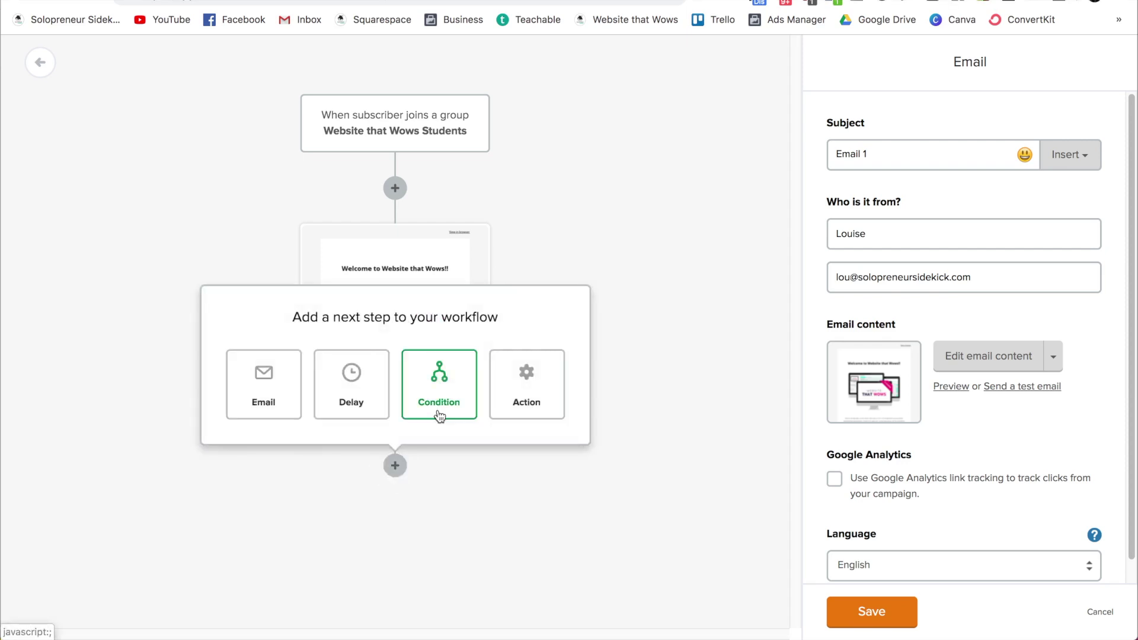
pyautogui.click(353, 407)
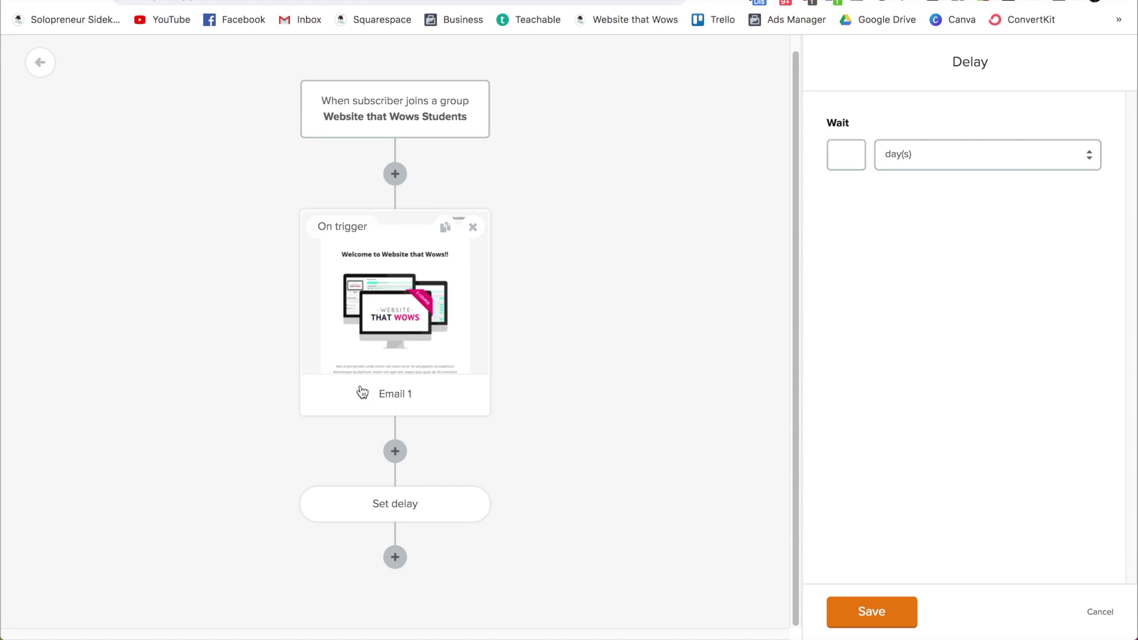
pyautogui.click(910, 153)
pyautogui.click(848, 155)
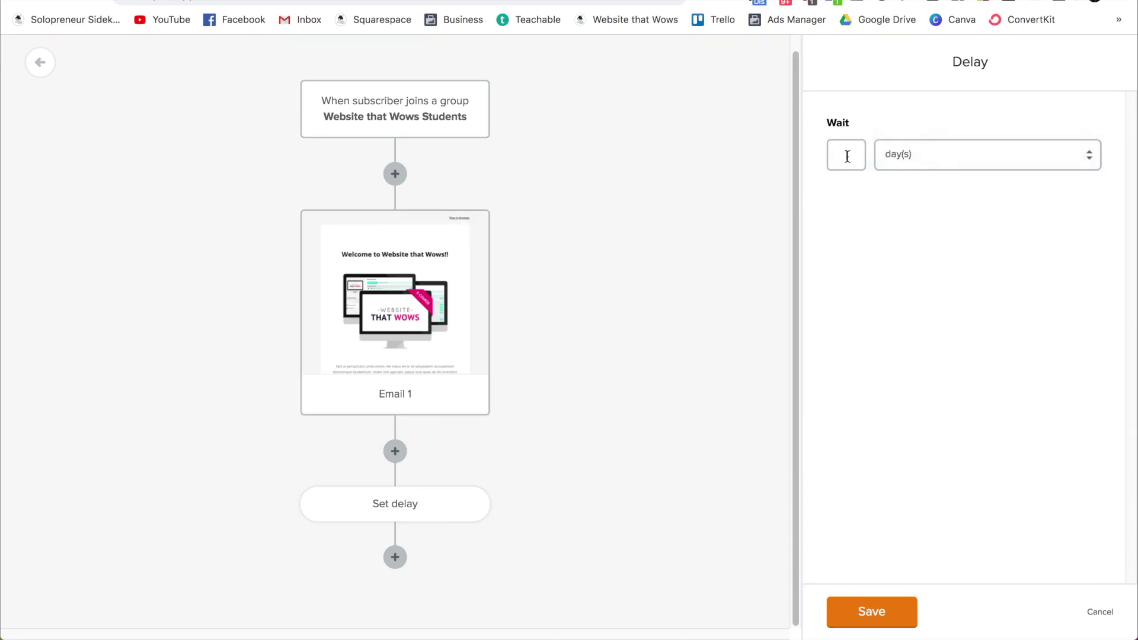
pyautogui.click(882, 613)
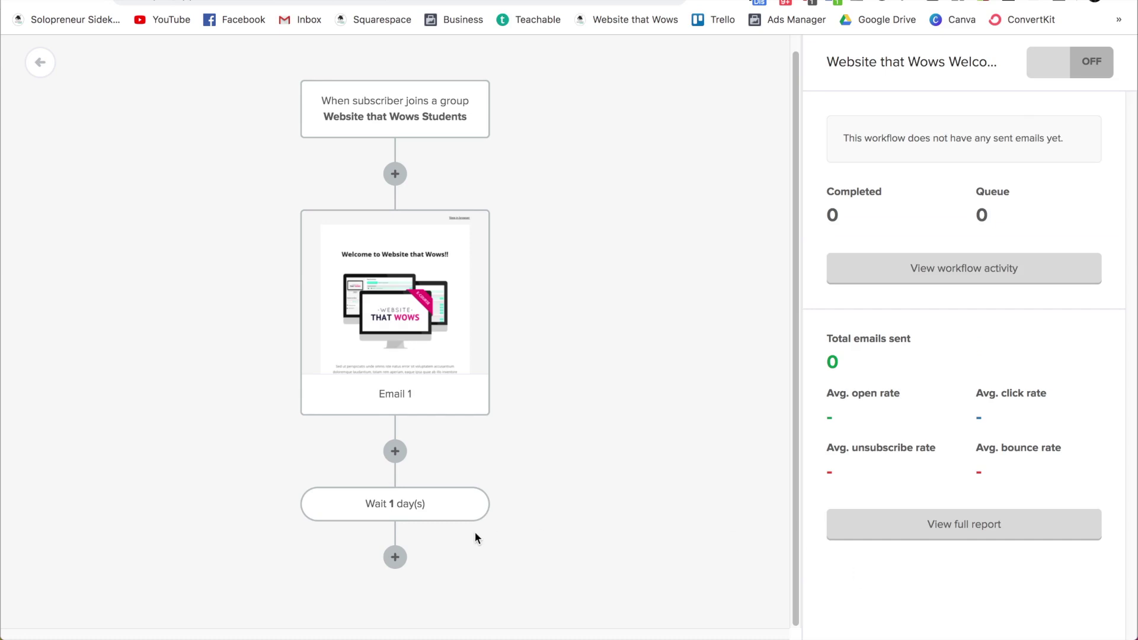
# Step: Add a second email step after the one-day delay
pyautogui.click(396, 557)
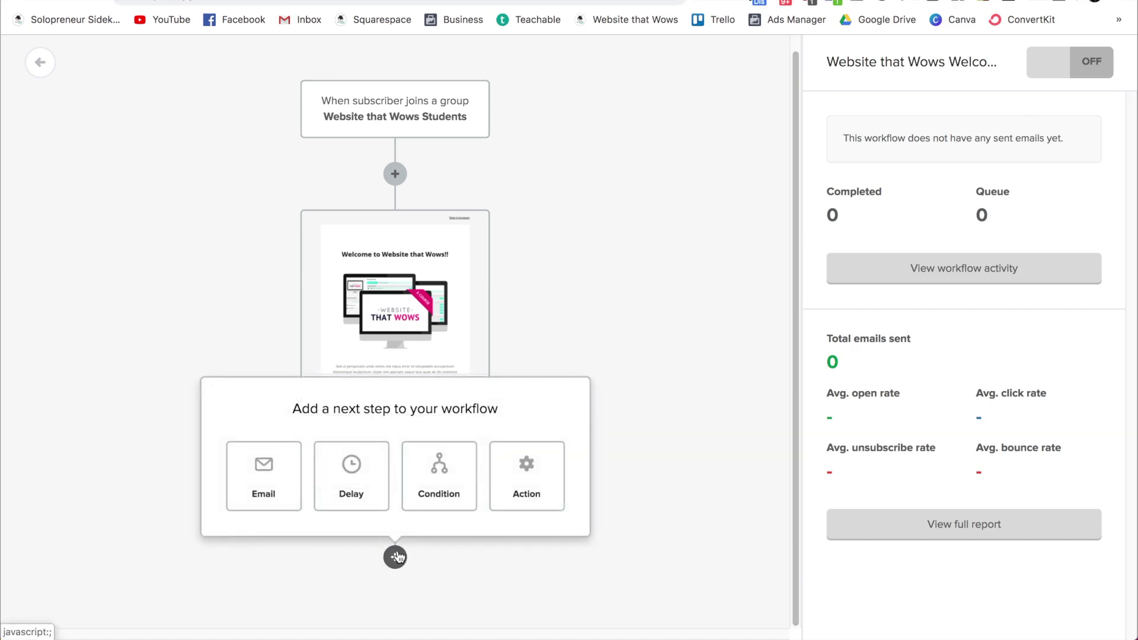
pyautogui.click(276, 478)
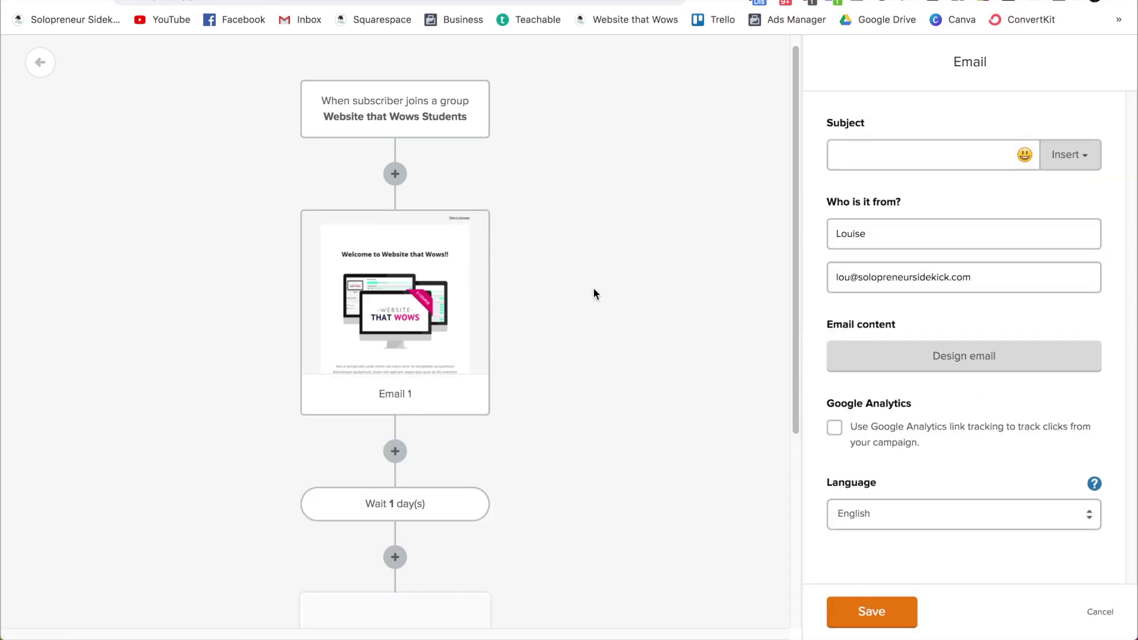
pyautogui.scroll(5, 594, 293)
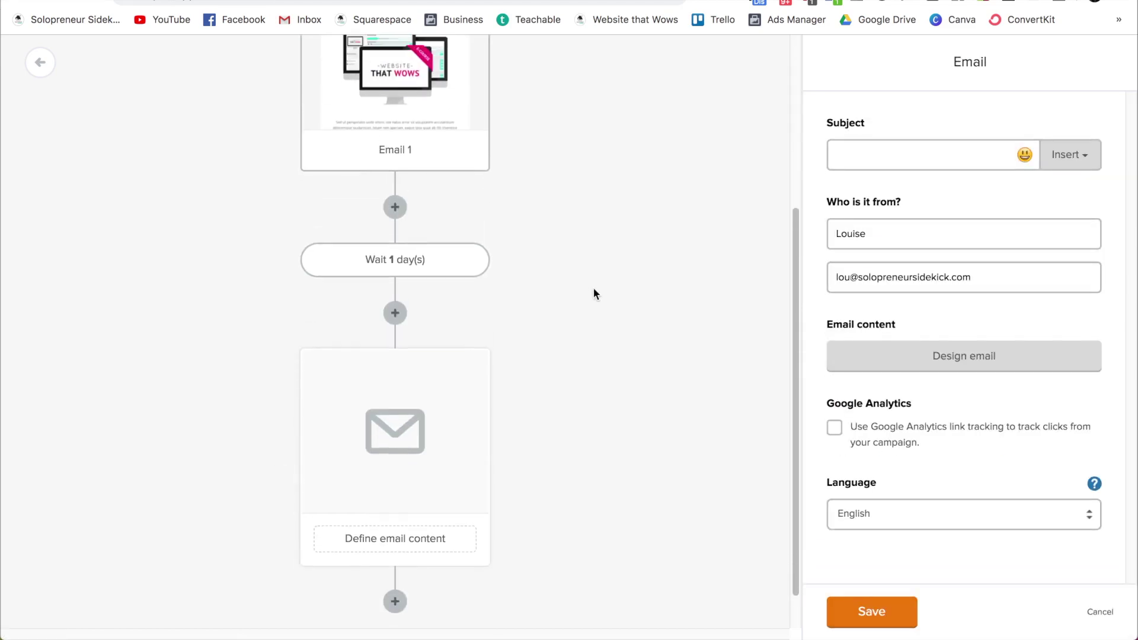